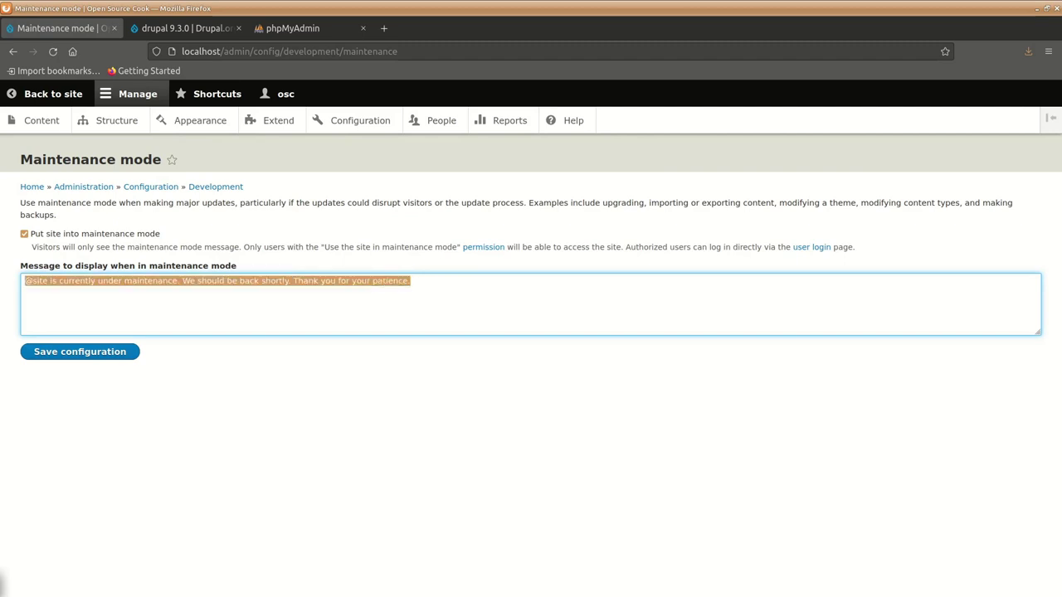
Save 'We will be back soon.' as the maintenance message and return to the site.
{"action": "type", "text": "We will be"}
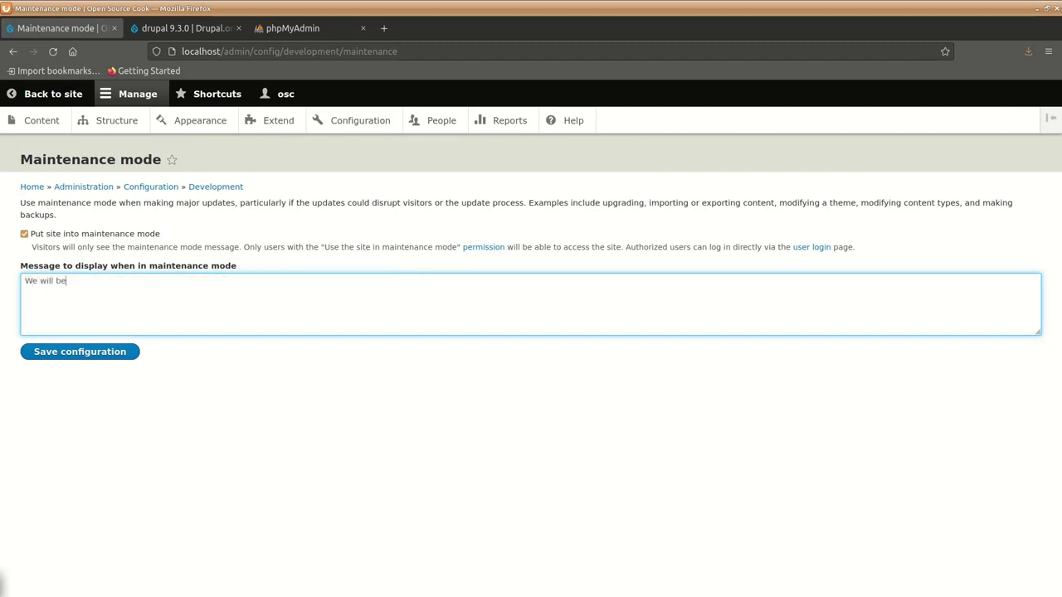
{"action": "type", "text": " back soon."}
{"action": "left_click", "coordinate": [75, 353]}
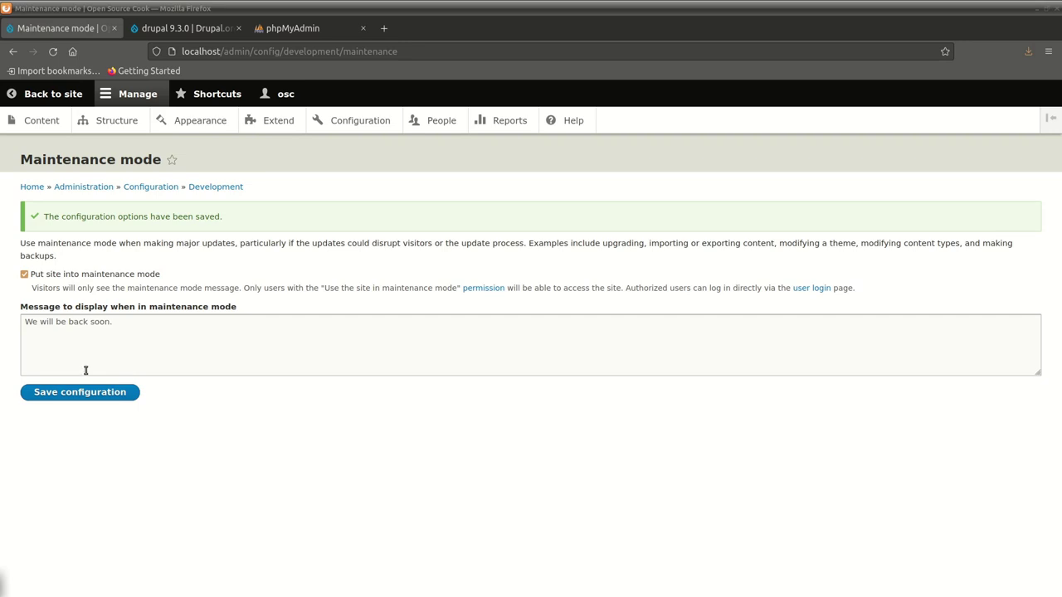
{"action": "left_click", "coordinate": [133, 466]}
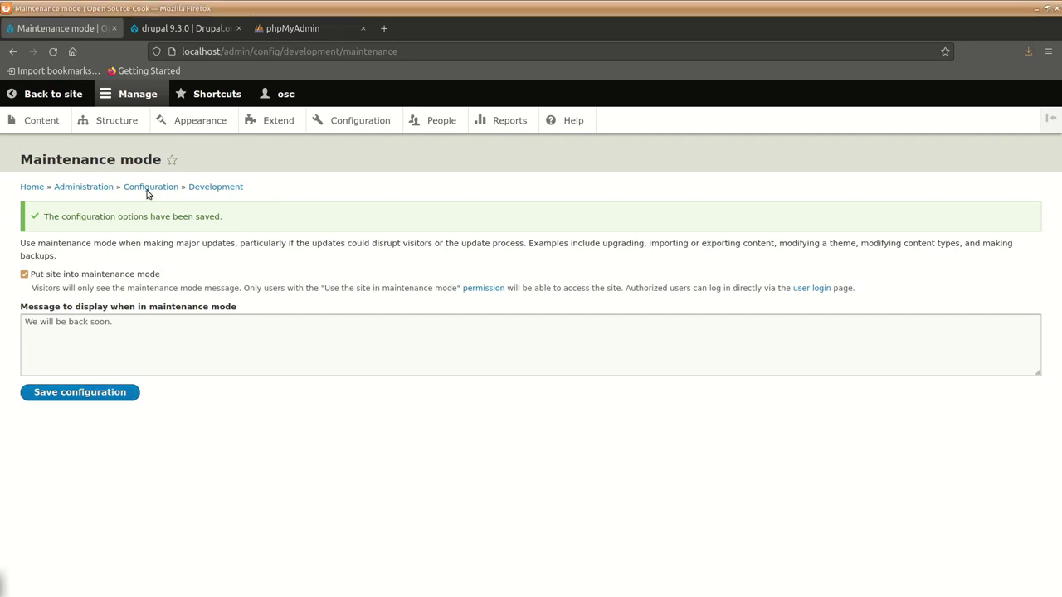
{"action": "left_click", "coordinate": [118, 392]}
{"action": "left_click", "coordinate": [48, 94]}
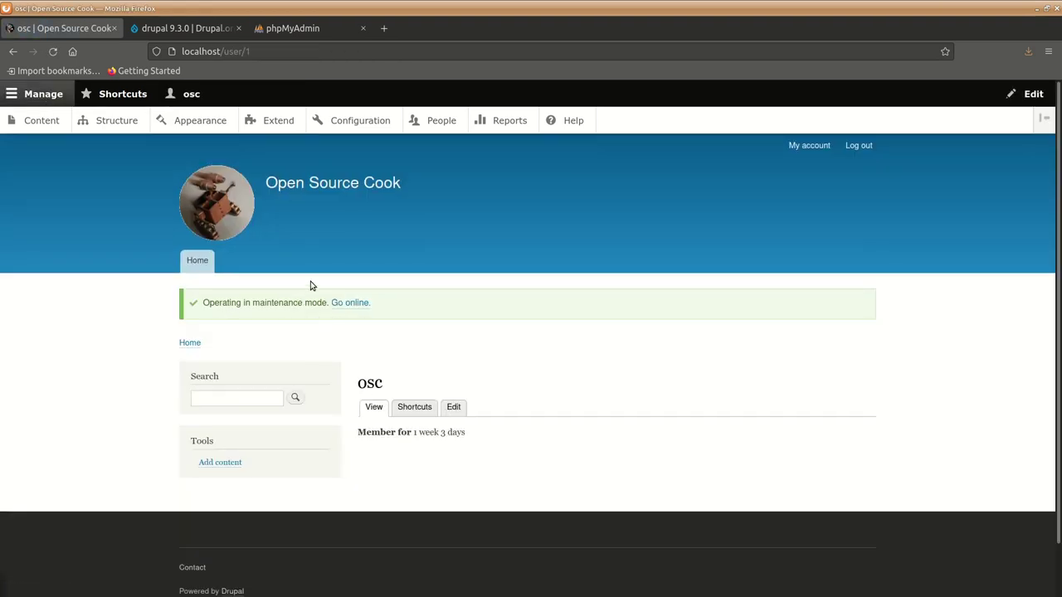
Load localhost in a new Firefox private window.
{"action": "left_click", "coordinate": [1049, 52]}
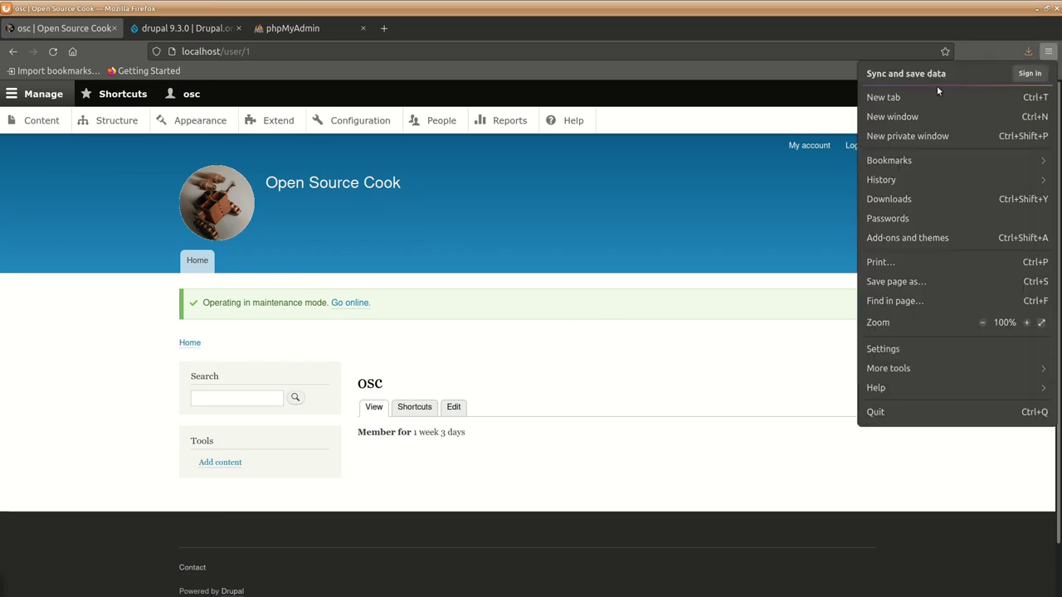
{"action": "left_click", "coordinate": [938, 137]}
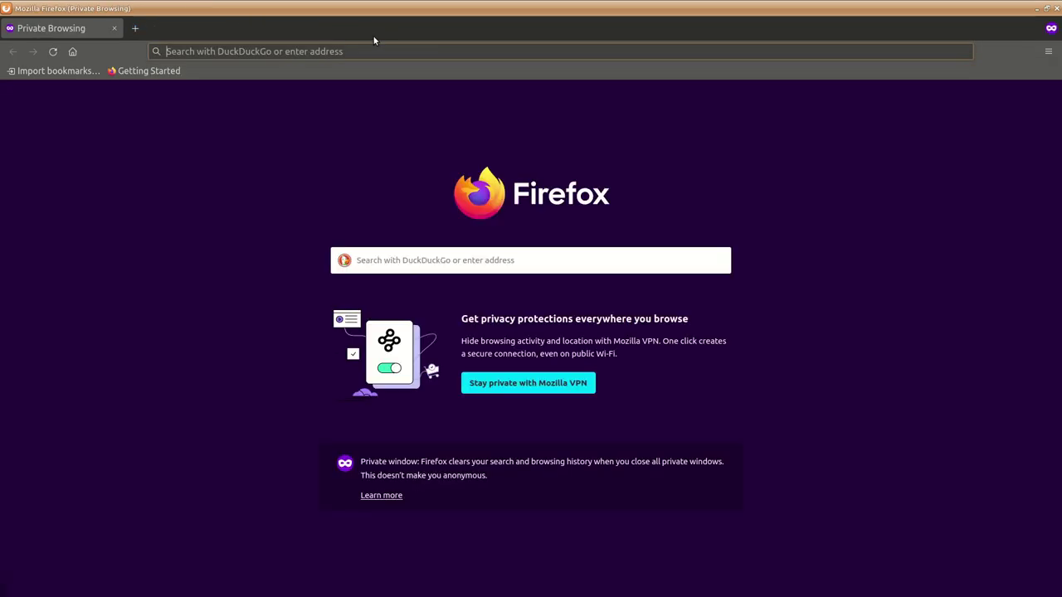
{"action": "type", "text": "koca"}
{"action": "key", "text": "BackSpace"}
{"action": "key", "text": "BackSpace"}
{"action": "key", "text": "BackSpace"}
{"action": "key", "text": "BackSpace"}
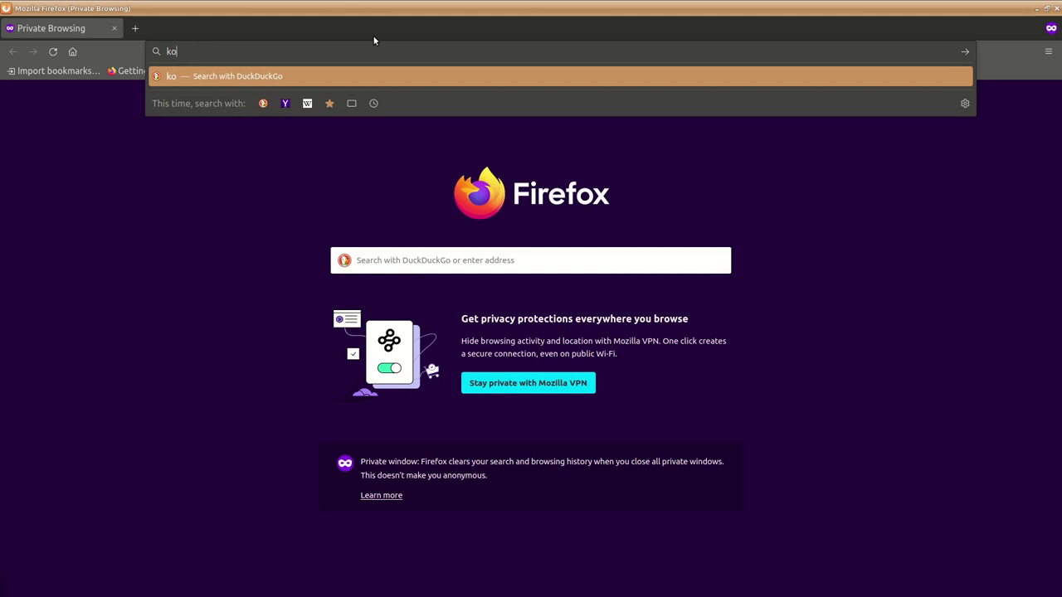
{"action": "type", "text": "k"}
{"action": "key", "text": "BackSpace"}
{"action": "type", "text": "localhost/"}
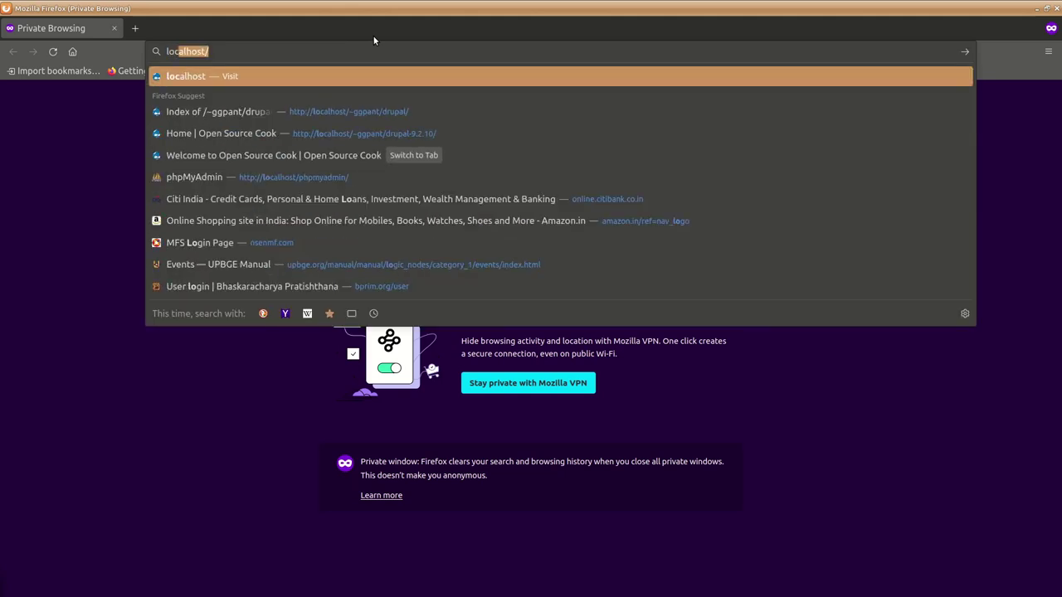
{"action": "key", "text": "Return"}
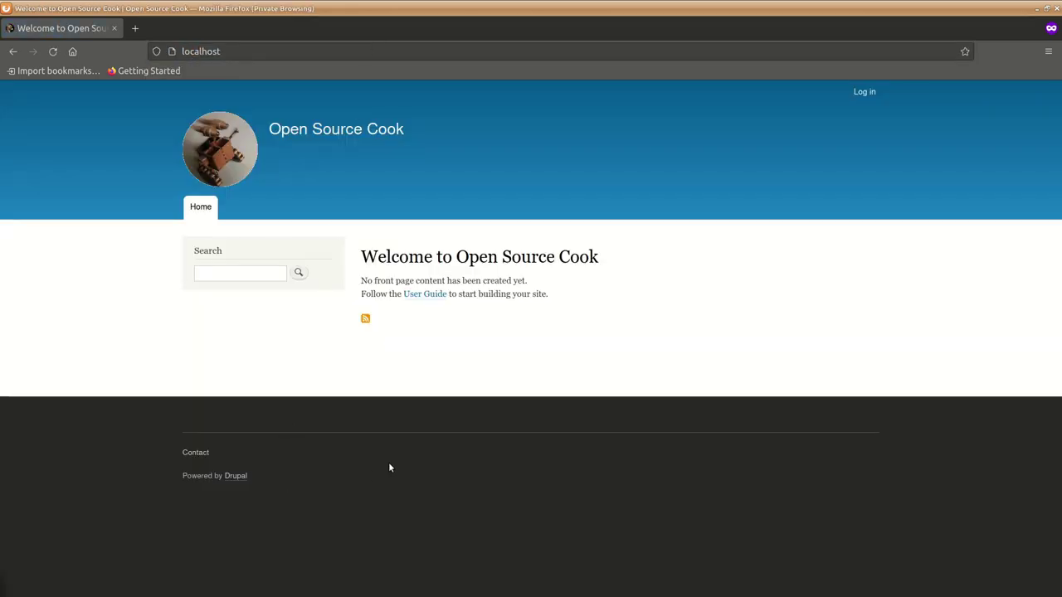
Check that the Contact page shows 'Site under maintenance', then return to the home page.
{"action": "left_click", "coordinate": [194, 454]}
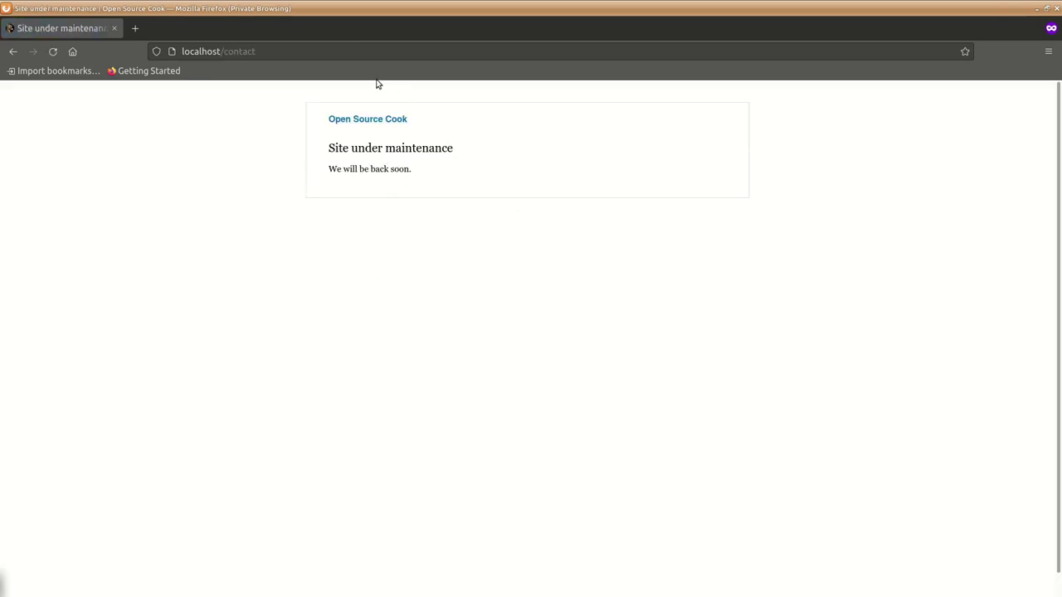
{"action": "left_click_drag", "start_coordinate": [223, 51], "coordinate": [287, 64]}
{"action": "key", "text": "BackSpace"}
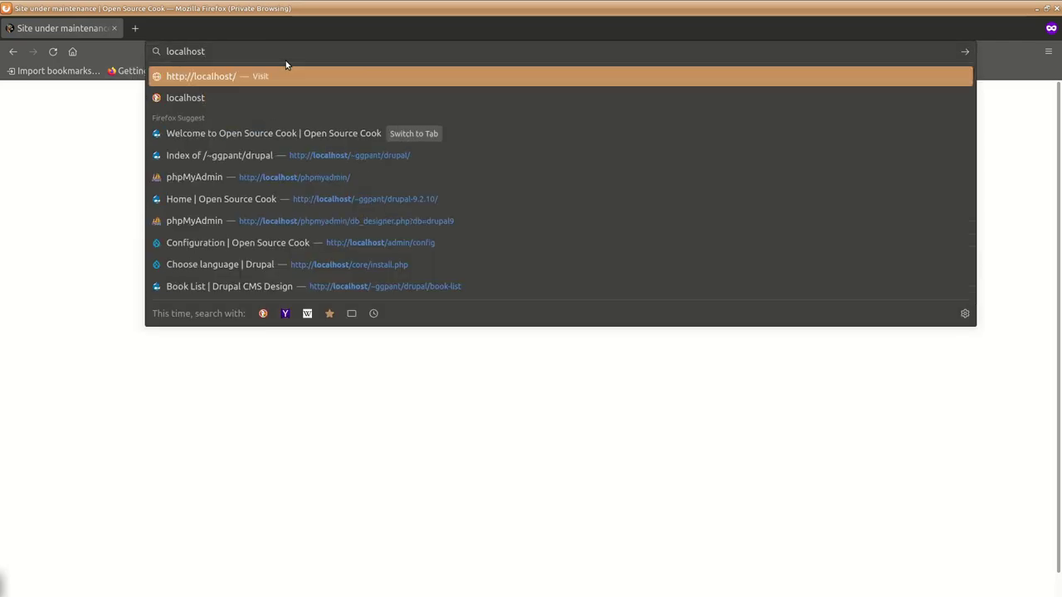
{"action": "key", "text": "Return"}
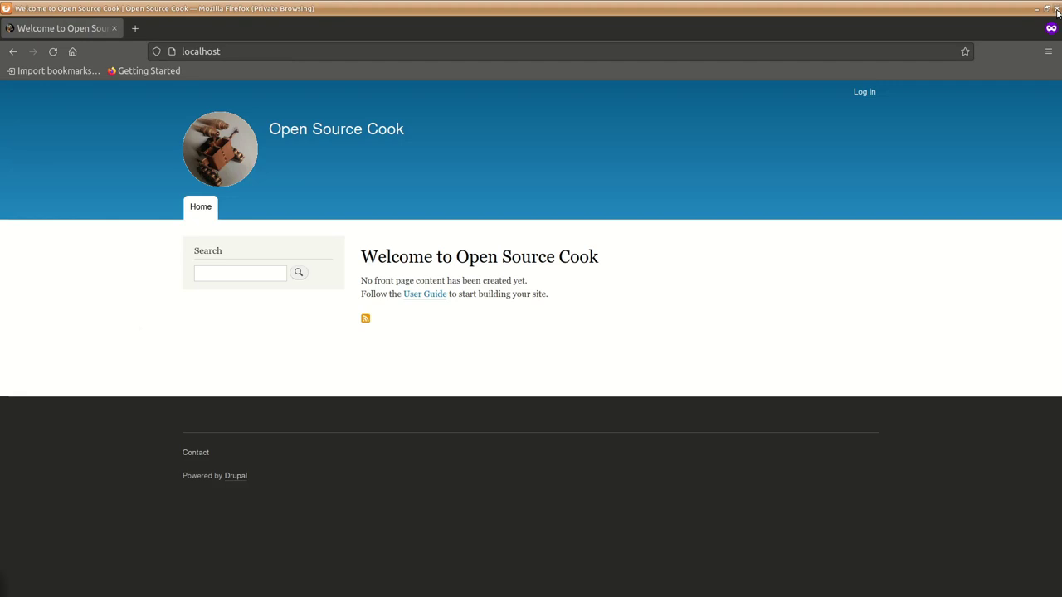
Close the private window and clear all caches from Configuration > Performance.
{"action": "left_click", "coordinate": [1057, 11]}
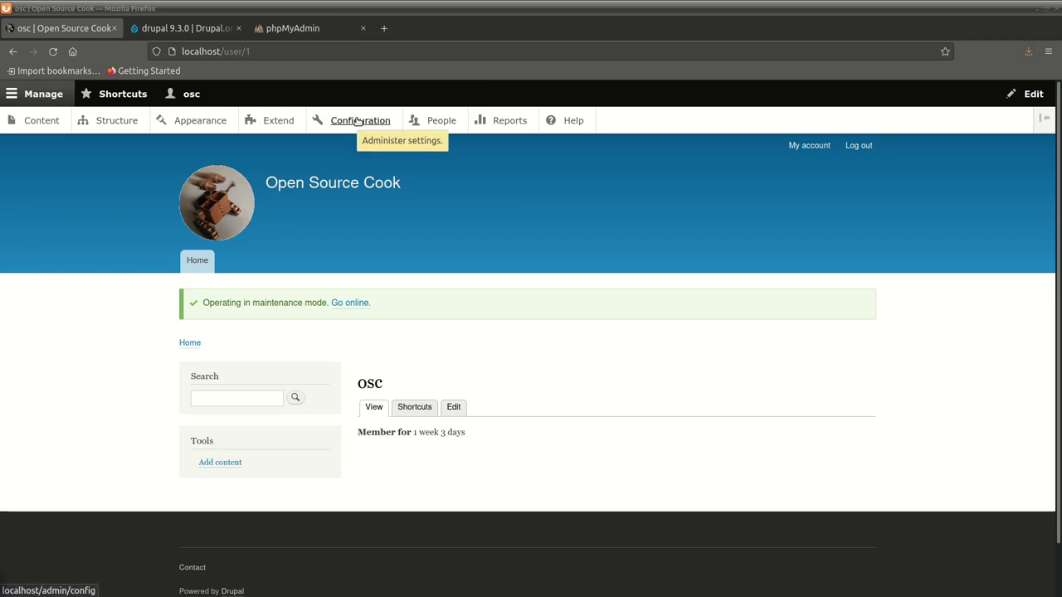
{"action": "left_click", "coordinate": [358, 121]}
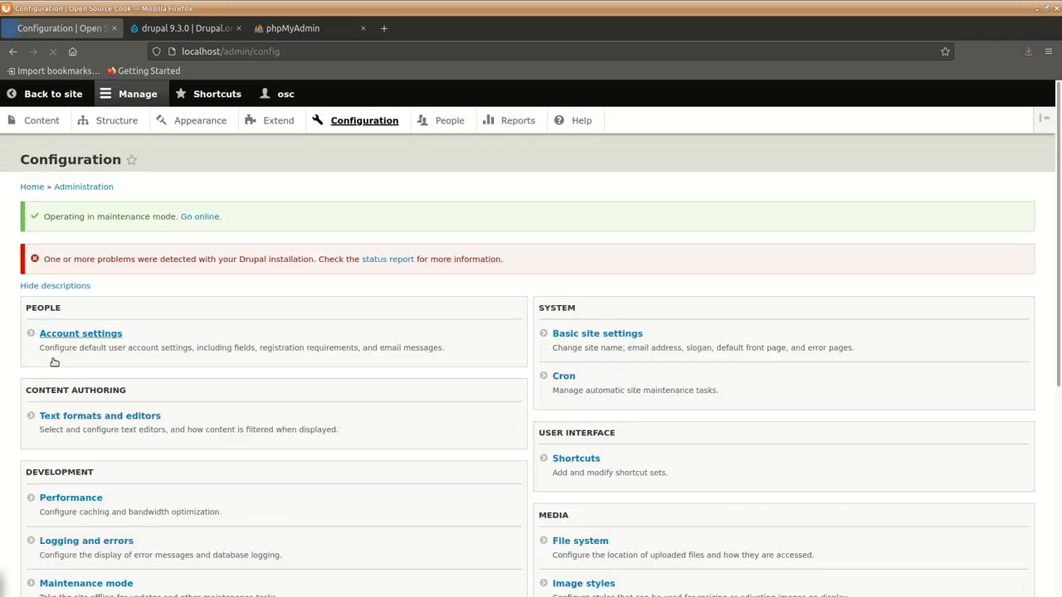
{"action": "scroll", "coordinate": [44, 387], "scroll_direction": "down", "scroll_amount": 3}
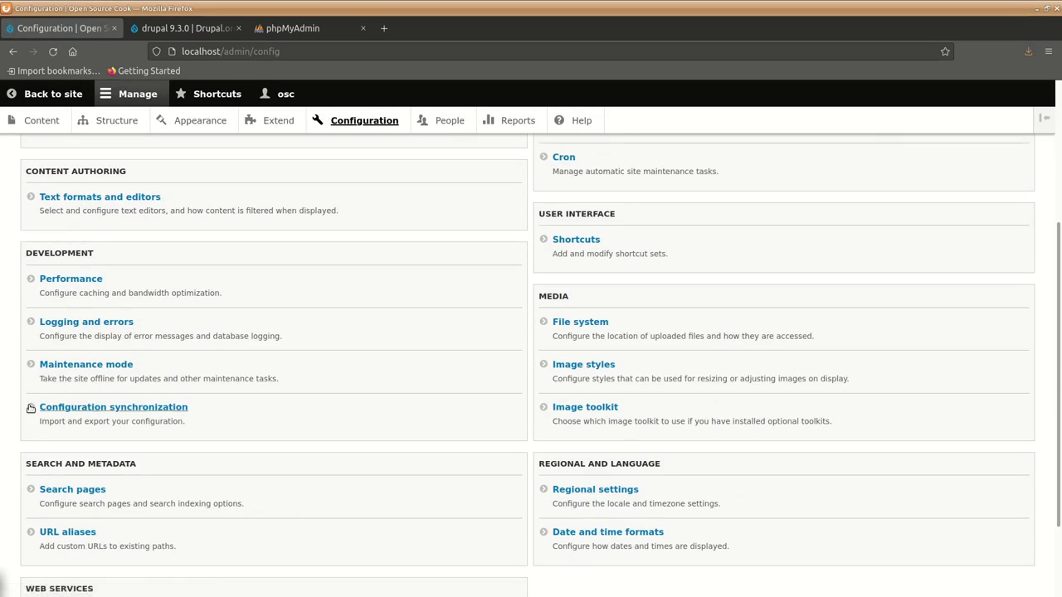
{"action": "scroll", "coordinate": [16, 328], "scroll_direction": "down", "scroll_amount": 1}
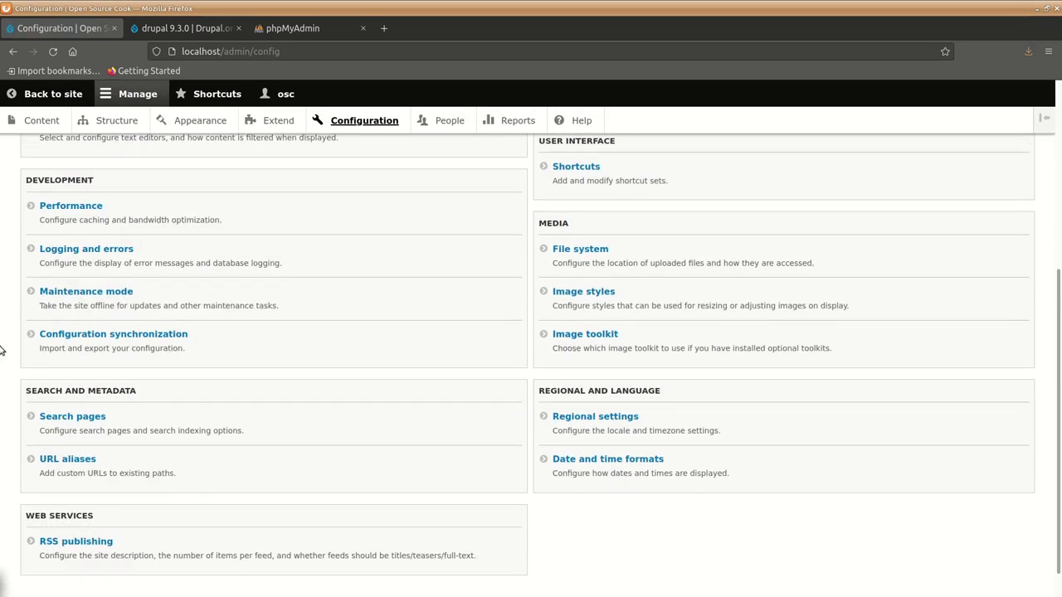
{"action": "left_click", "coordinate": [83, 207]}
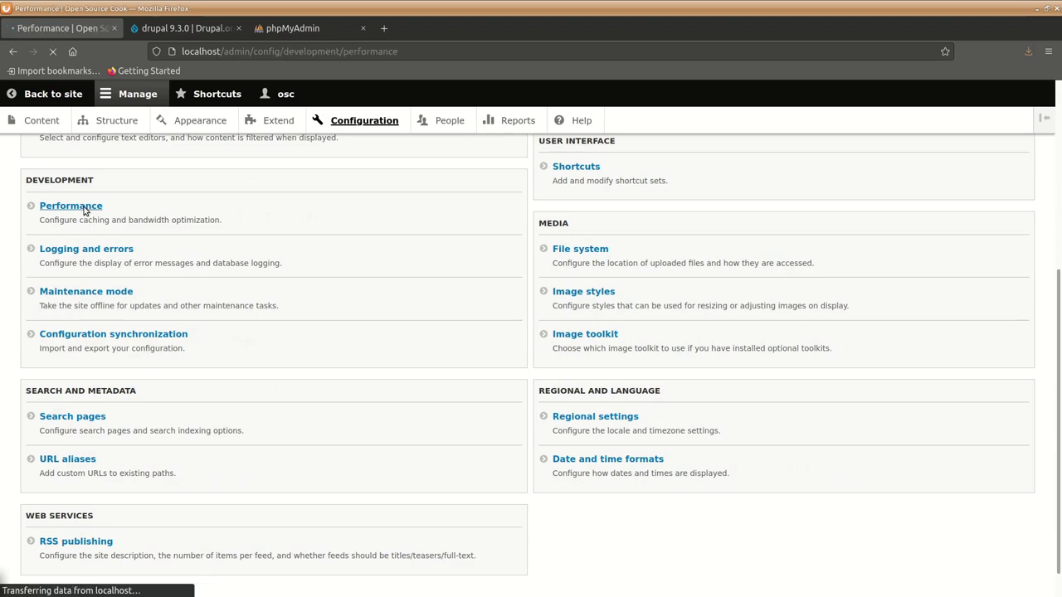
{"action": "left_click", "coordinate": [78, 277]}
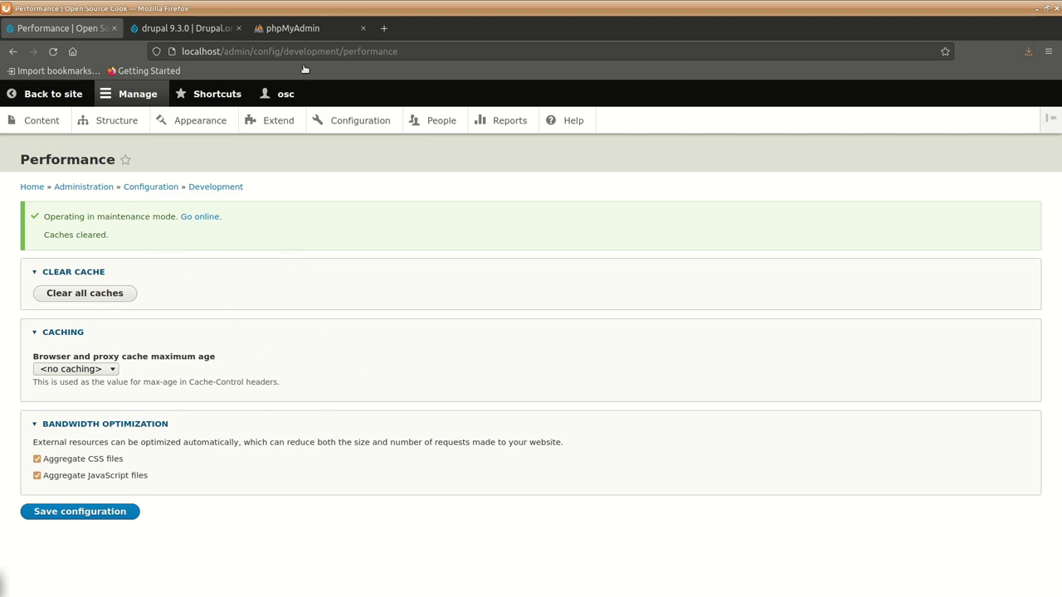
Log in to phpMyAdmin with the account password.
{"action": "left_click", "coordinate": [291, 31]}
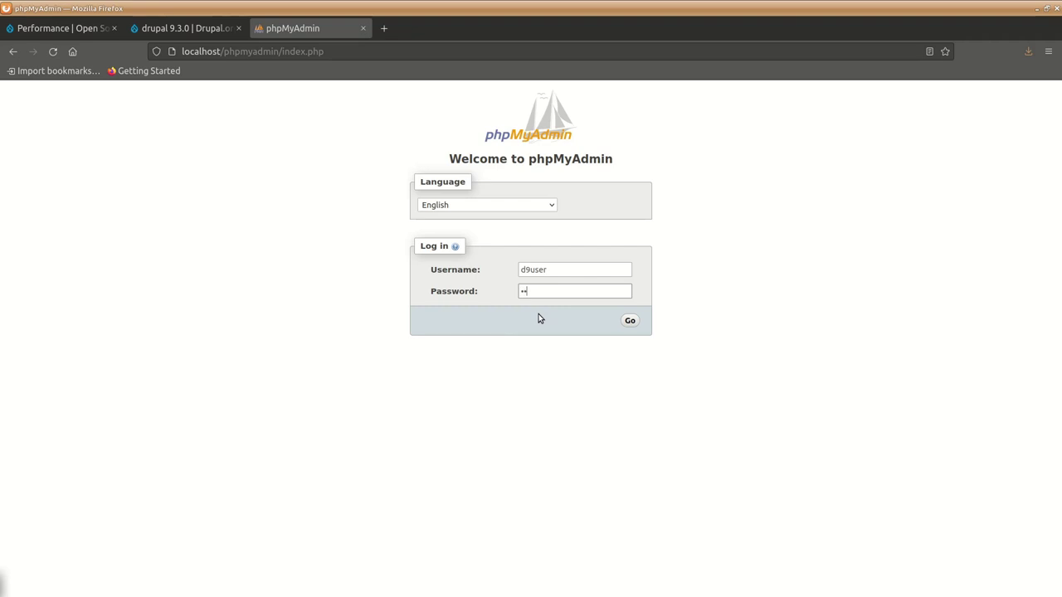
{"action": "type", "text": "ssword"}
{"action": "key", "text": "Return"}
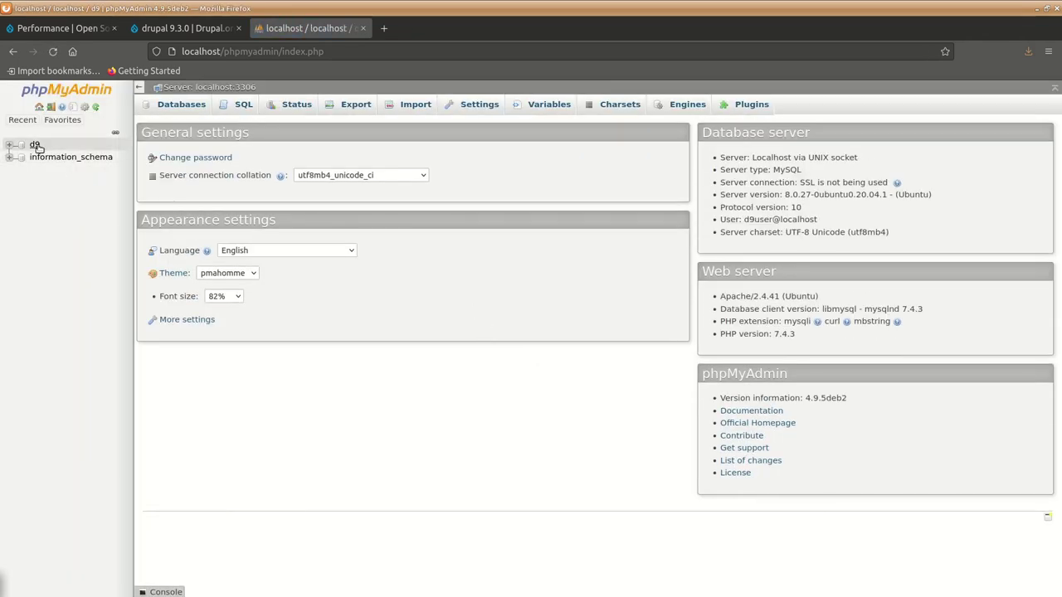
Run a Quick SQL export of the d9 database and choose Save File.
{"action": "left_click", "coordinate": [35, 145]}
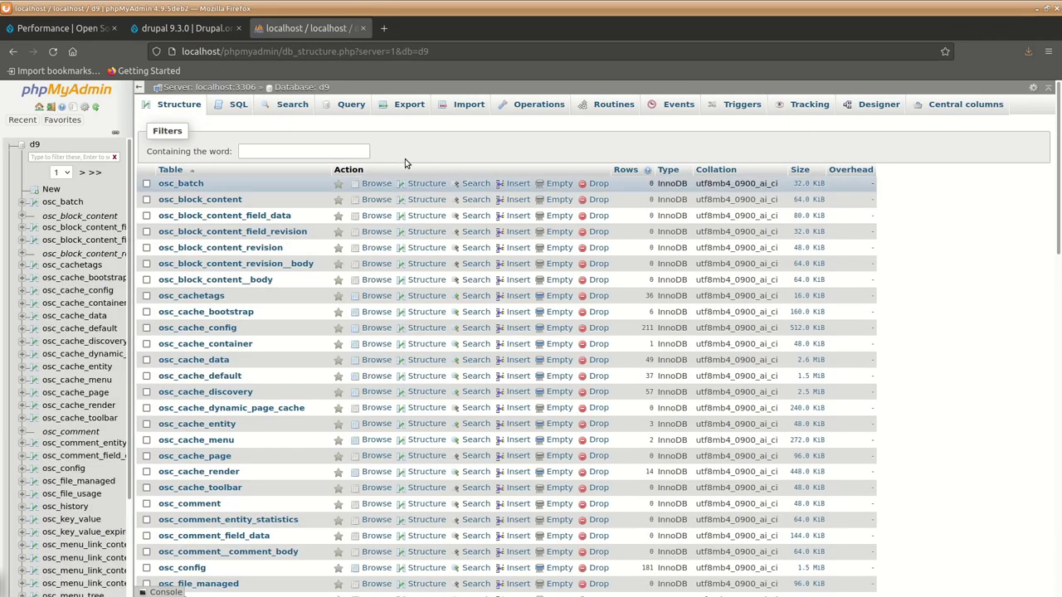
{"action": "left_click", "coordinate": [406, 106]}
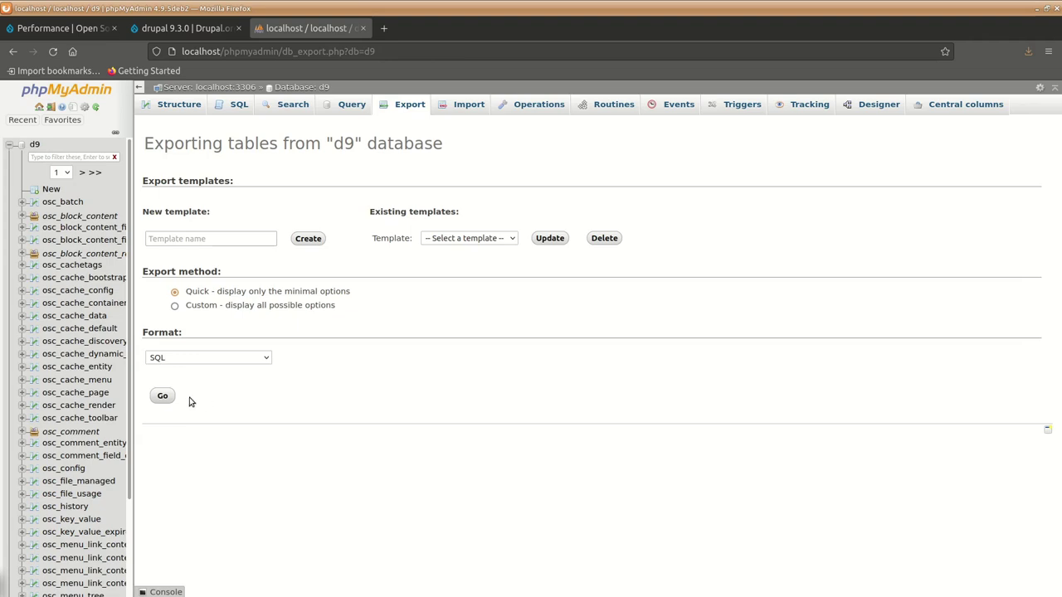
{"action": "left_click", "coordinate": [191, 359]}
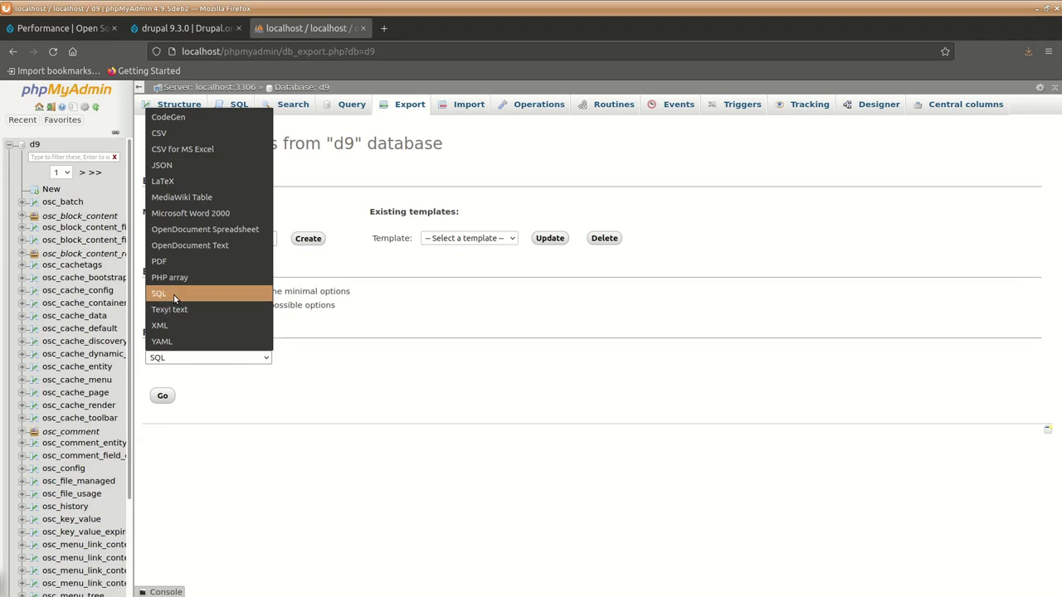
{"action": "left_click", "coordinate": [231, 296]}
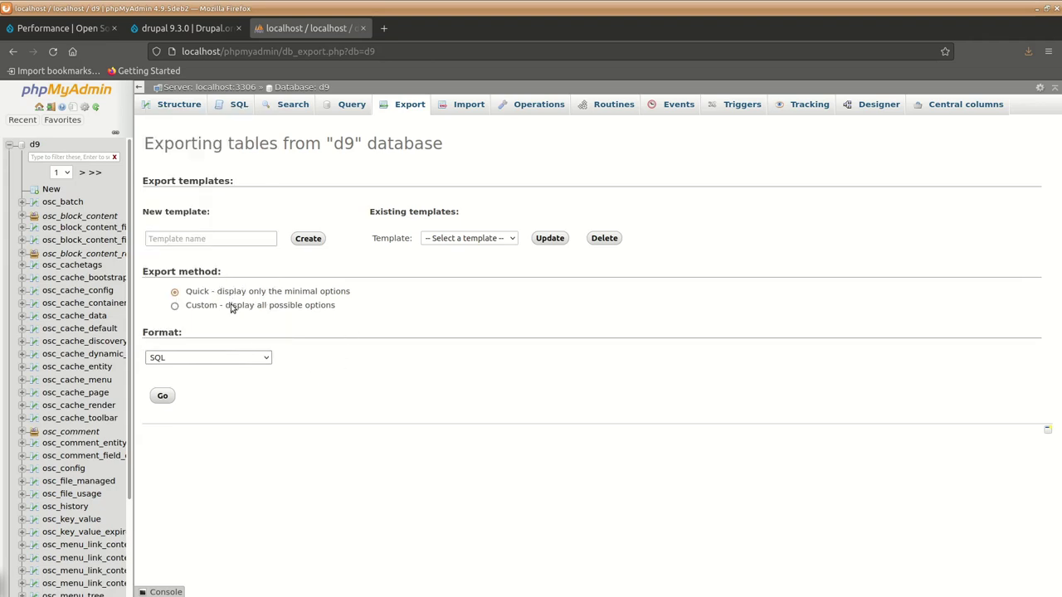
{"action": "left_click", "coordinate": [164, 396]}
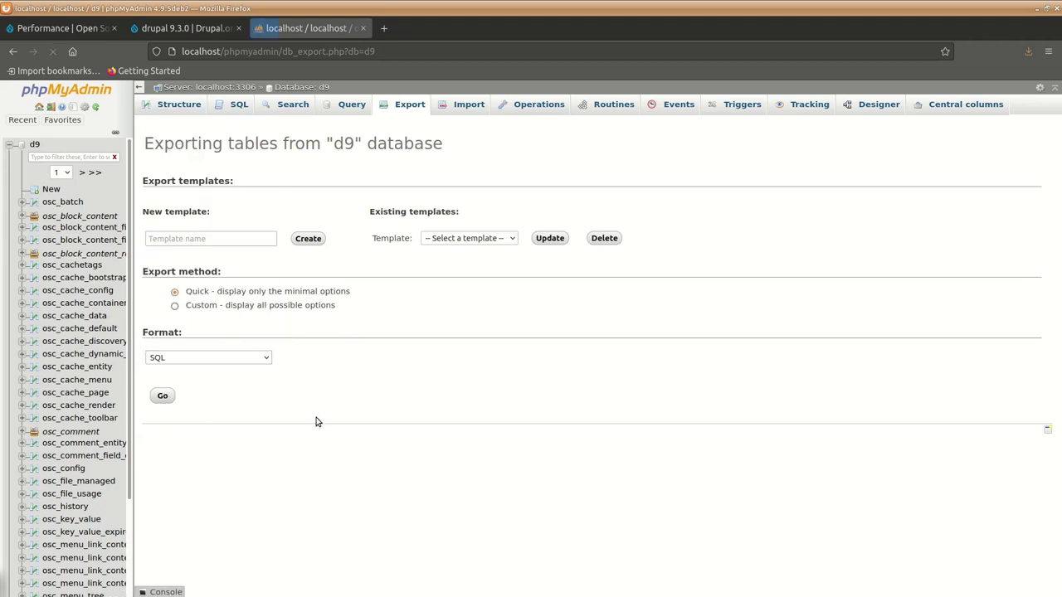
{"action": "left_click", "coordinate": [436, 341]}
Save the export as d9.sql on the Desktop and confirm the 8.1 MB download completed.
{"action": "left_click", "coordinate": [674, 397]}
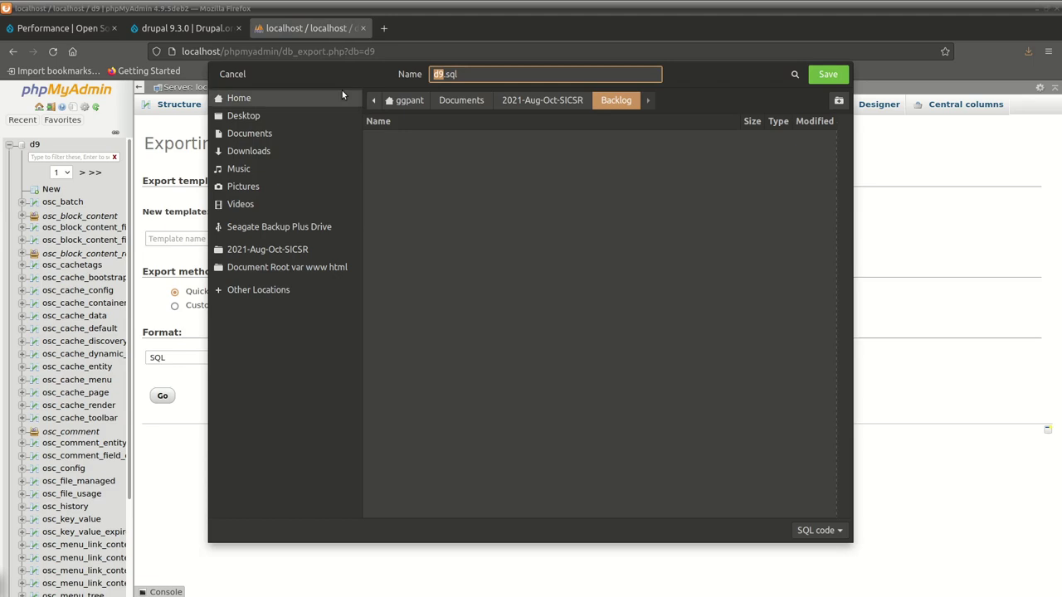
{"action": "left_click", "coordinate": [319, 267]}
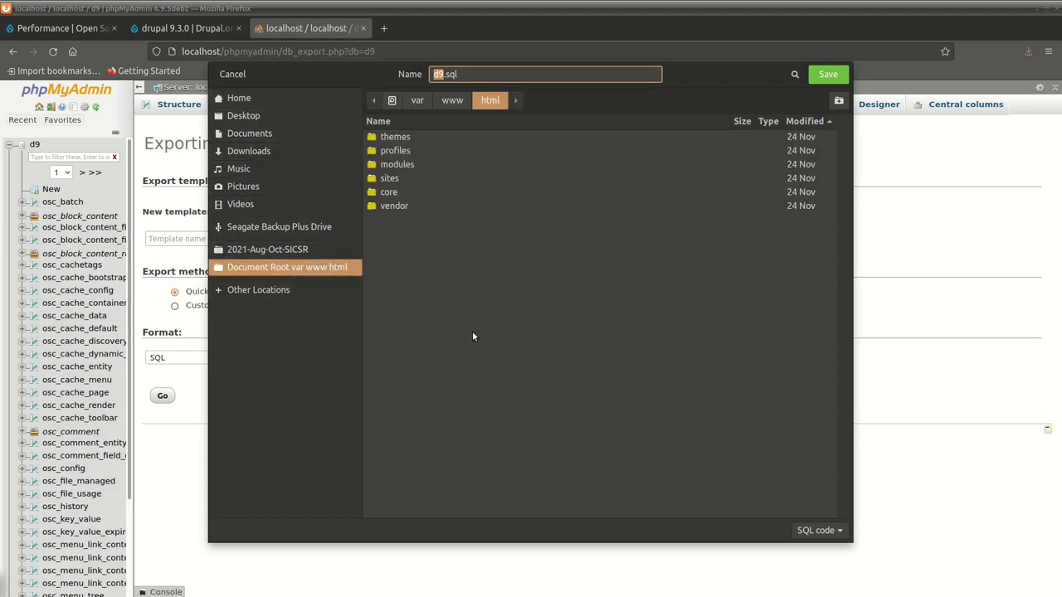
{"action": "left_click", "coordinate": [254, 116]}
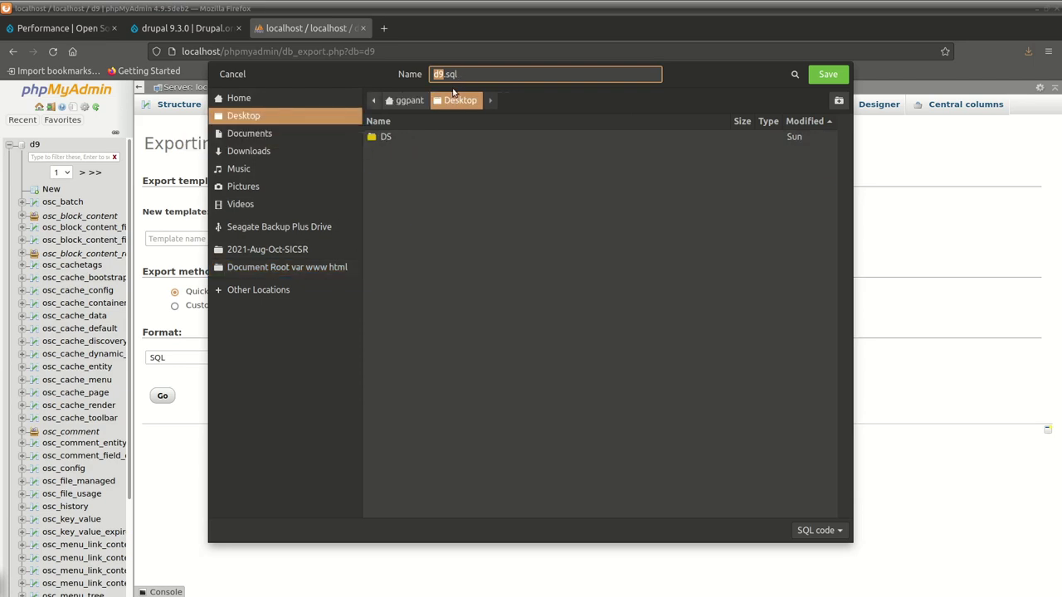
{"action": "left_click", "coordinate": [440, 74]}
{"action": "left_click", "coordinate": [827, 76]}
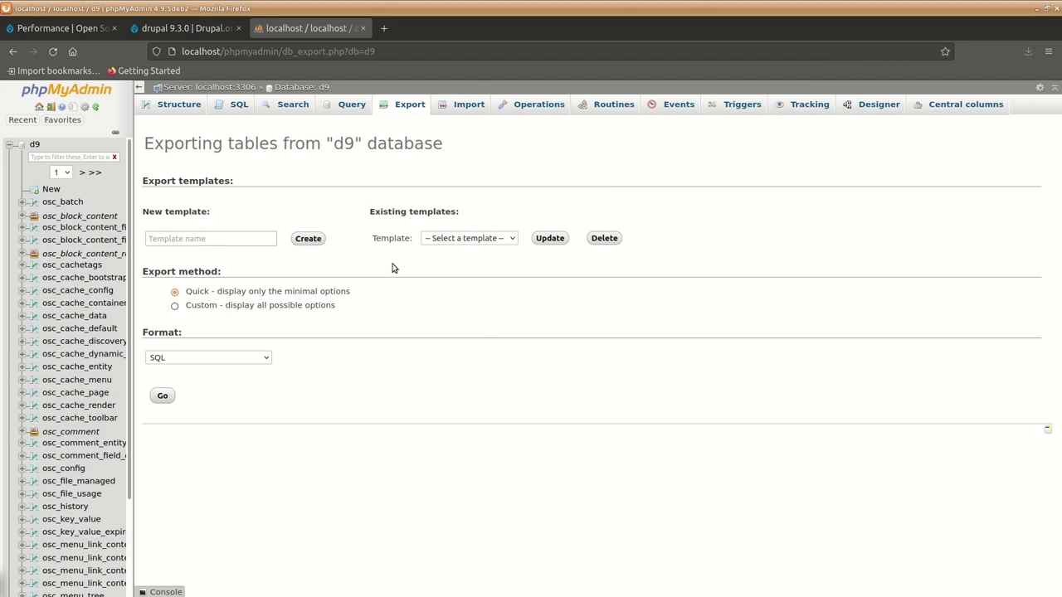
{"action": "left_click", "coordinate": [1029, 53]}
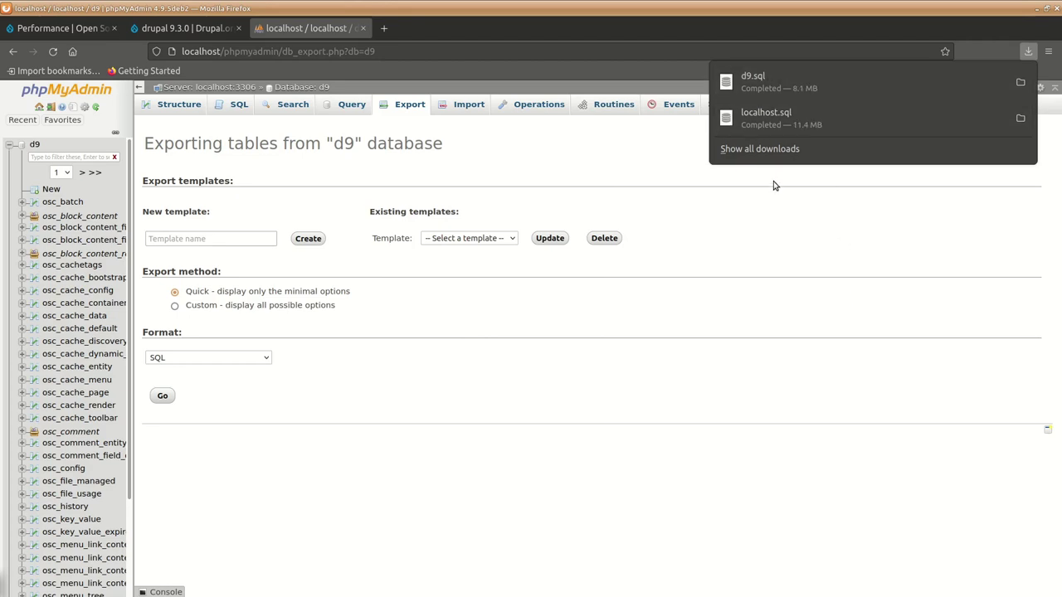
{"action": "left_click", "coordinate": [739, 223]}
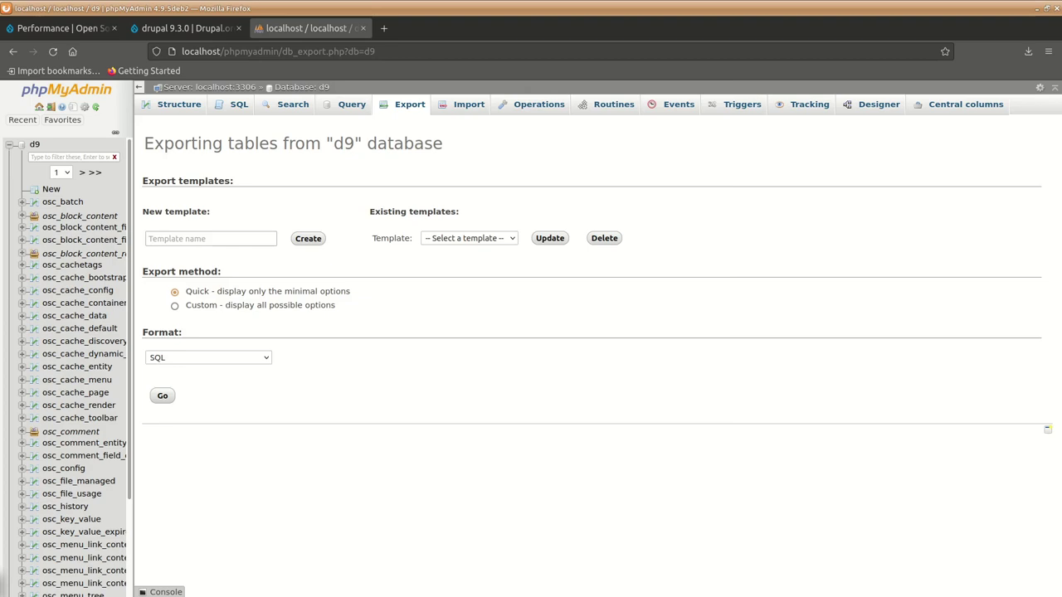
List /var/www/html with ls and ls -a, showing drupal-9.3.0.tar.gz and hidden files.
{"action": "key", "text": "alt+Tab"}
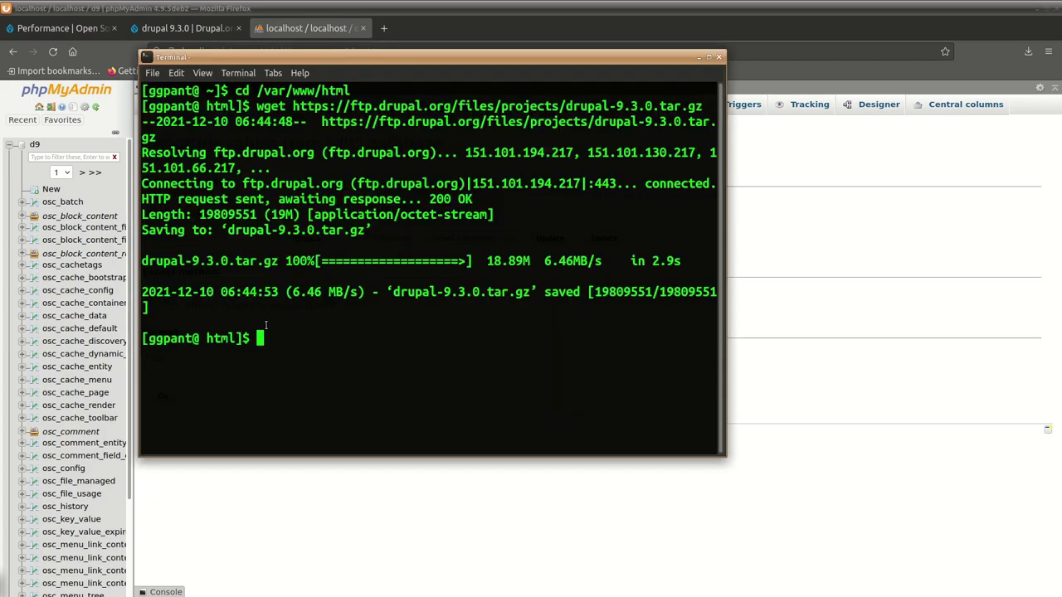
{"action": "type", "text": "ls"}
{"action": "key", "text": "Return"}
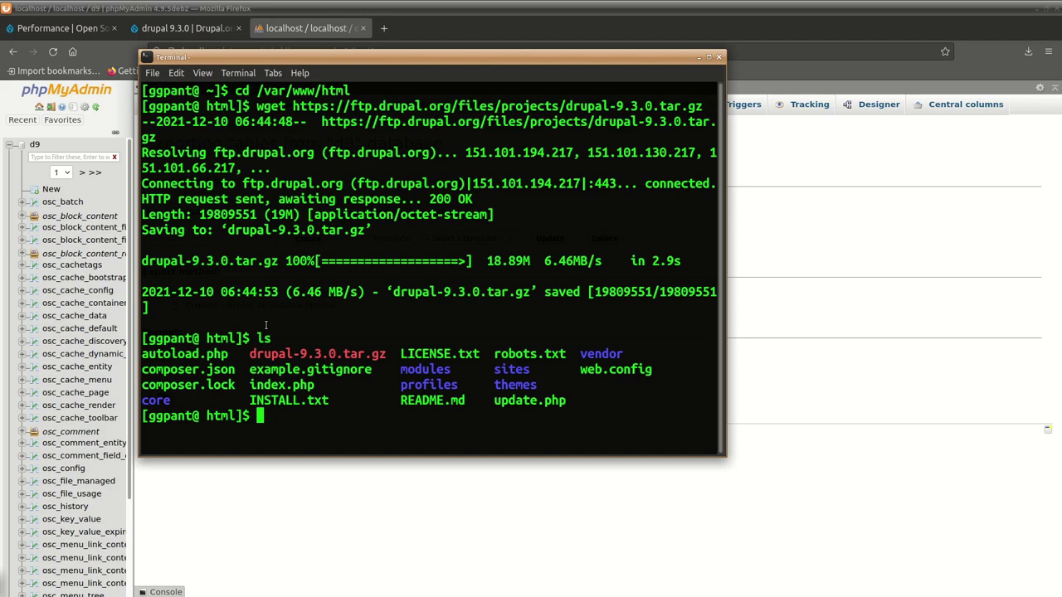
{"action": "type", "text": "ls -a"}
{"action": "key", "text": "Return"}
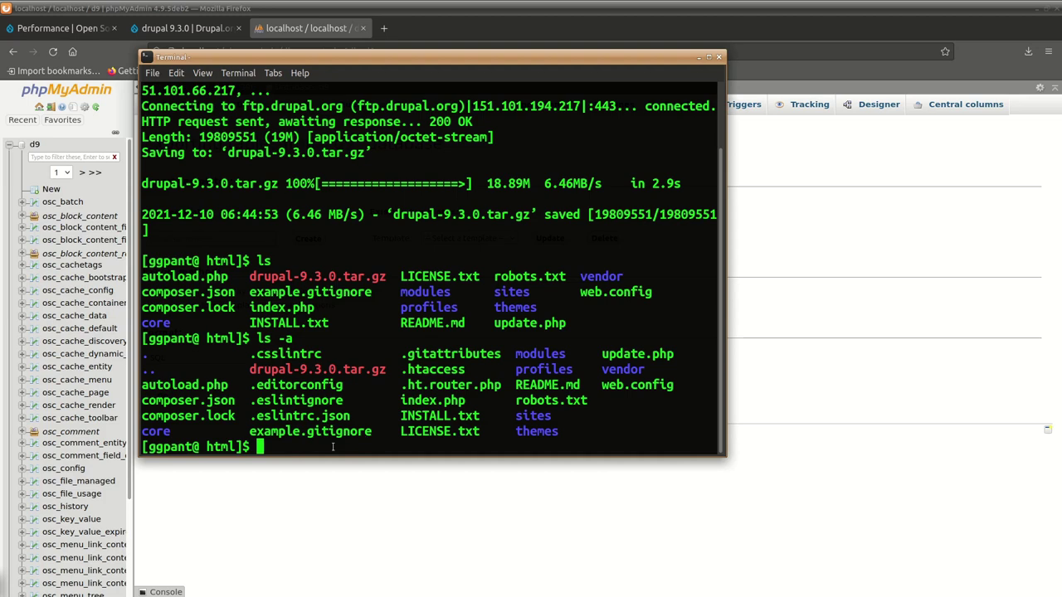
{"action": "type", "text": "mv d"}
Move drupal-9.3.0.tar.gz from the html folder to ~/Desktop/.
{"action": "key", "text": "Tab"}
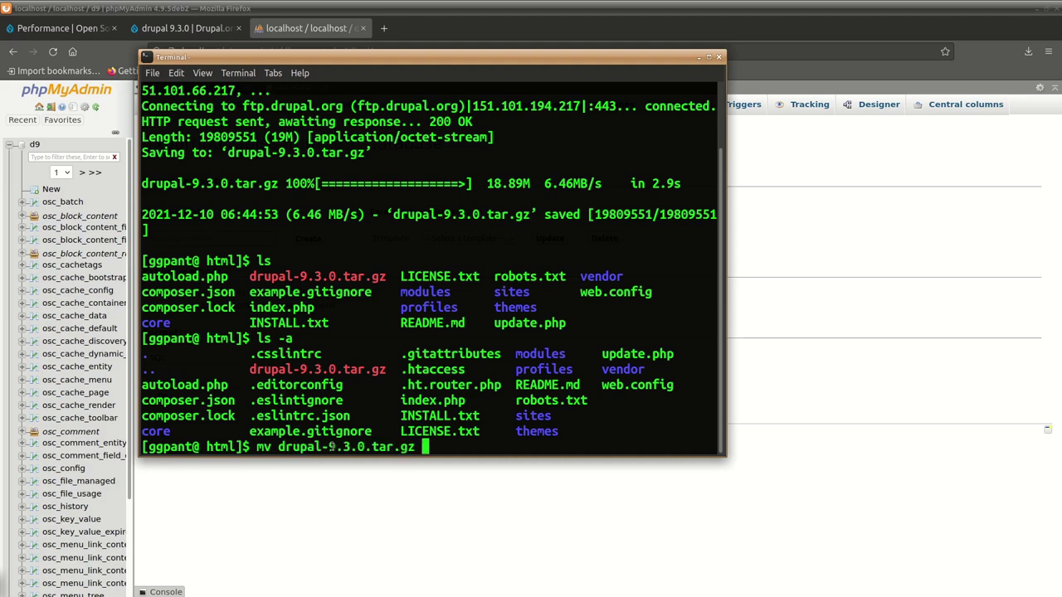
{"action": "type", "text": "~"}
{"action": "type", "text": "/h"}
{"action": "key", "text": "BackSpace"}
{"action": "key", "text": "Tab"}
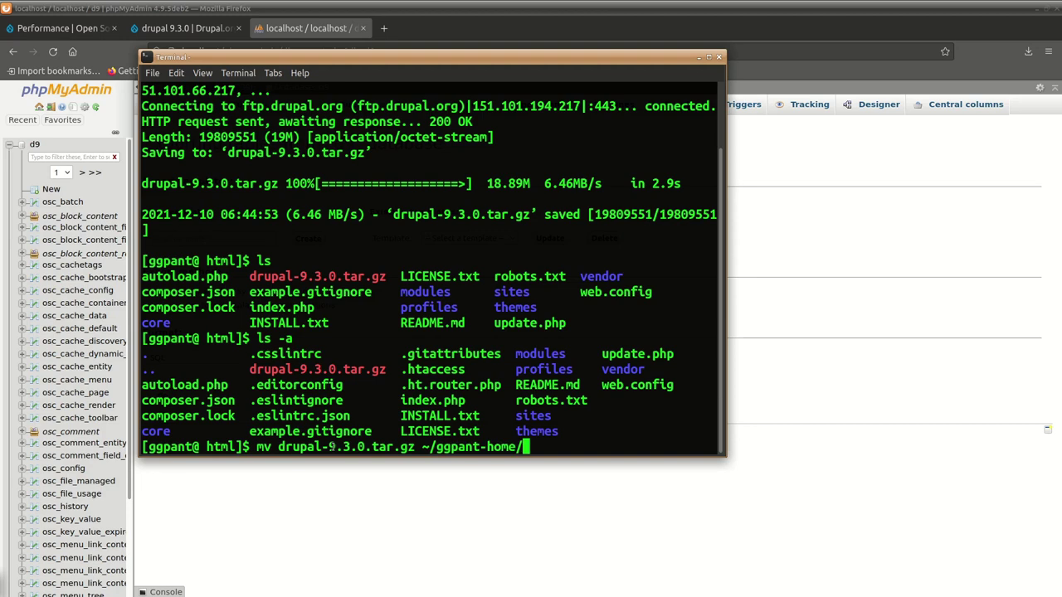
{"action": "key", "text": "BackSpace"}
{"action": "key", "text": "BackSpace"}
{"action": "key", "text": "BackSpace"}
{"action": "key", "text": "BackSpace"}
{"action": "key", "text": "BackSpace"}
{"action": "key", "text": "BackSpace"}
{"action": "key", "text": "BackSpace"}
{"action": "key", "text": "BackSpace"}
{"action": "key", "text": "BackSpace"}
{"action": "key", "text": "BackSpace"}
{"action": "key", "text": "BackSpace"}
{"action": "key", "text": "BackSpace"}
{"action": "type", "text": "Des"}
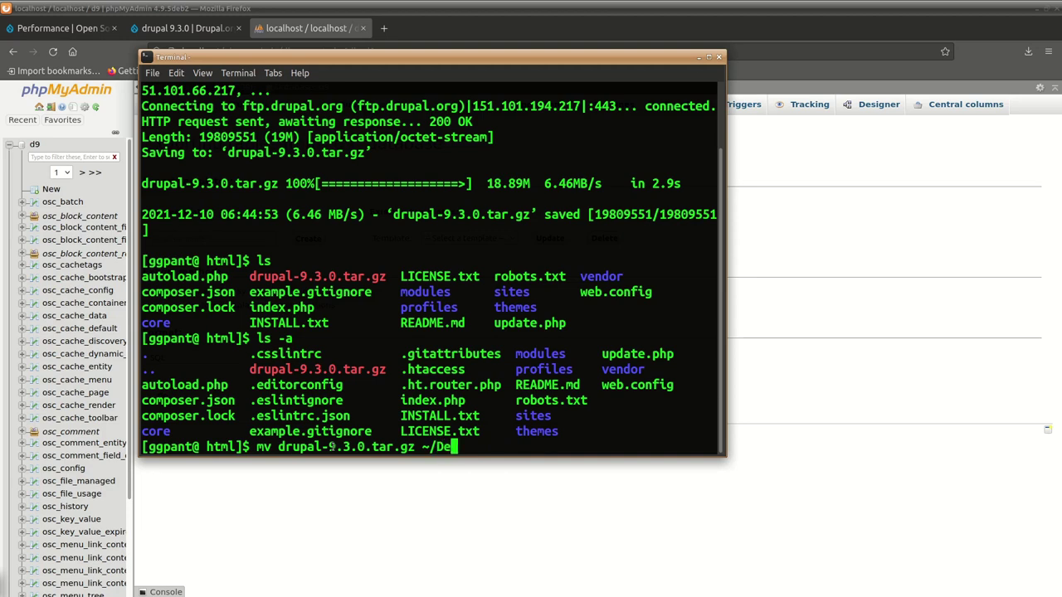
{"action": "key", "text": "Tab"}
{"action": "key", "text": "Left"}
{"action": "key", "text": "Left"}
{"action": "key", "text": "Left"}
{"action": "key", "text": "Left"}
{"action": "key", "text": "Left"}
{"action": "key", "text": "Left"}
{"action": "key", "text": "Left"}
{"action": "key", "text": "Return"}
Confirm with ls that the archive is gone, then clear the terminal.
{"action": "type", "text": "ls"}
{"action": "key", "text": "Return"}
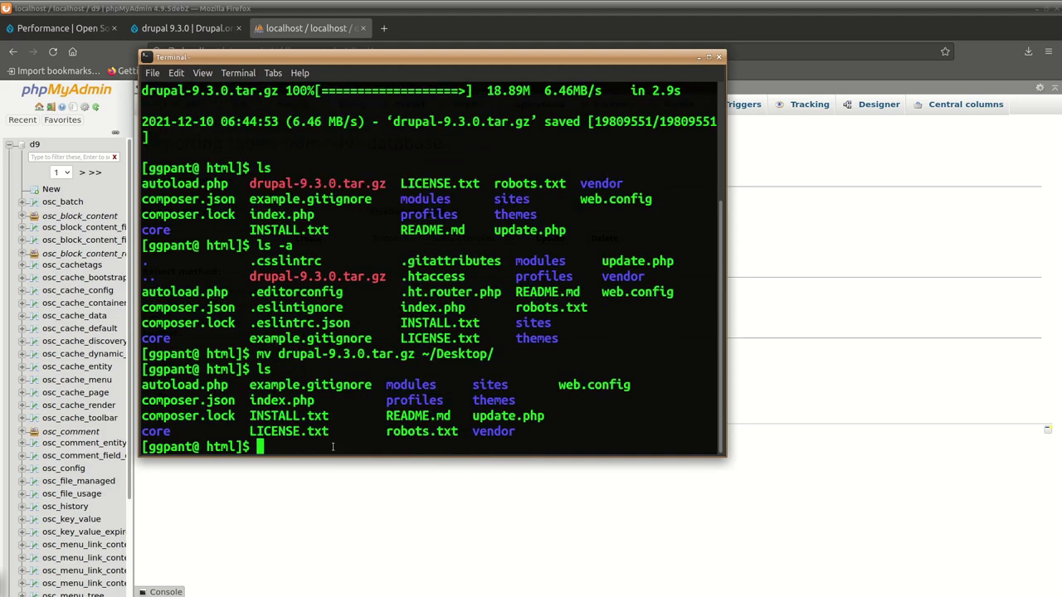
{"action": "key", "text": "ctrl+l"}
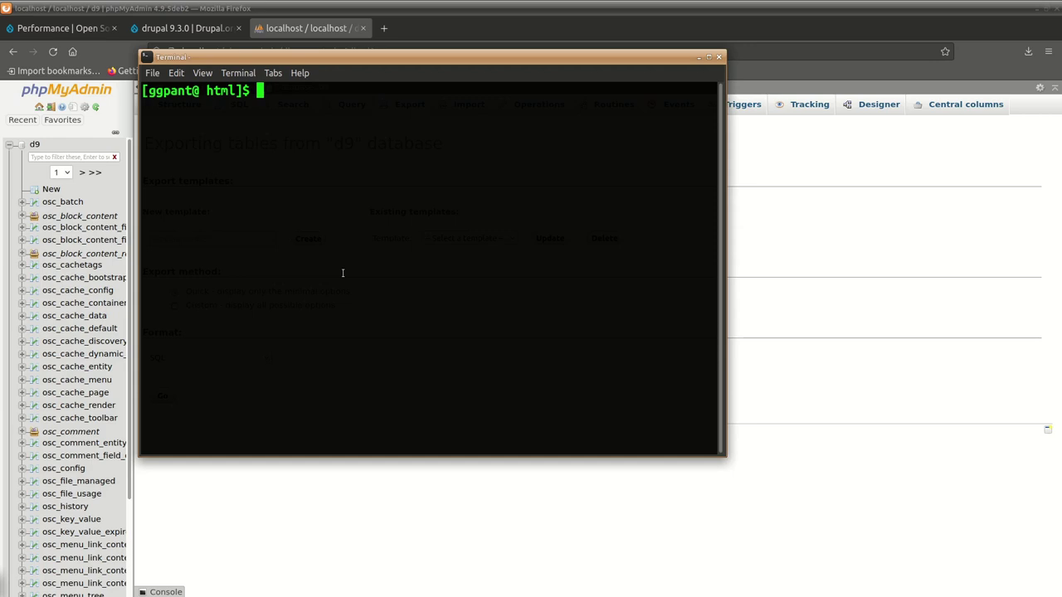
Archive the html folder into ~/Desktop/d9-backup.tar.gz with tar -cvzf, then clear the screen.
{"action": "type", "text": "ls"}
{"action": "key", "text": "Return"}
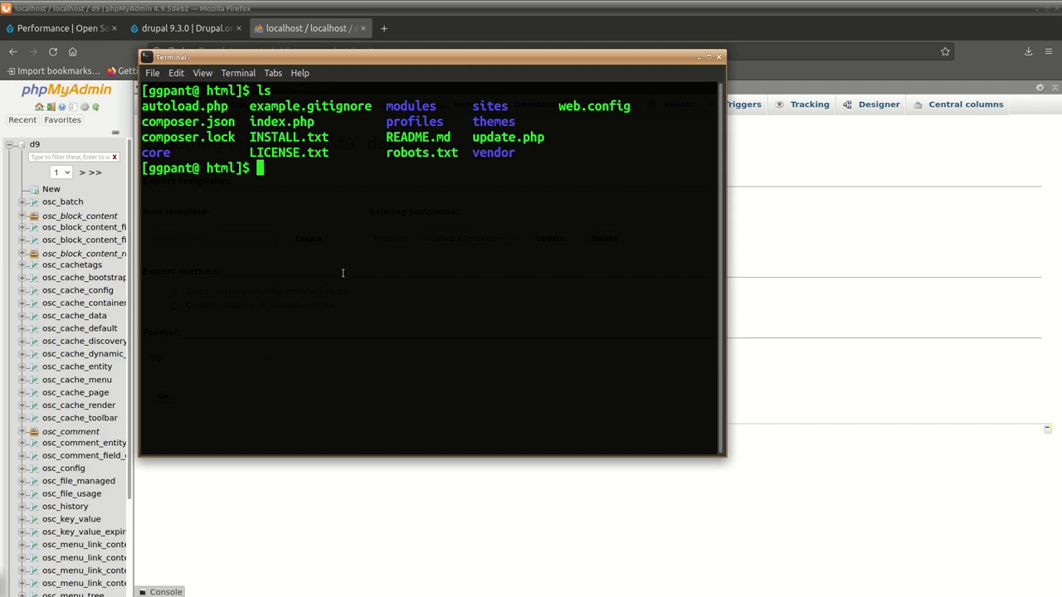
{"action": "type", "text": "tar -xv"}
{"action": "key", "text": "BackSpace"}
{"action": "key", "text": "BackSpace"}
{"action": "type", "text": "cvzf"}
{"action": "type", "text": "~/Desk"}
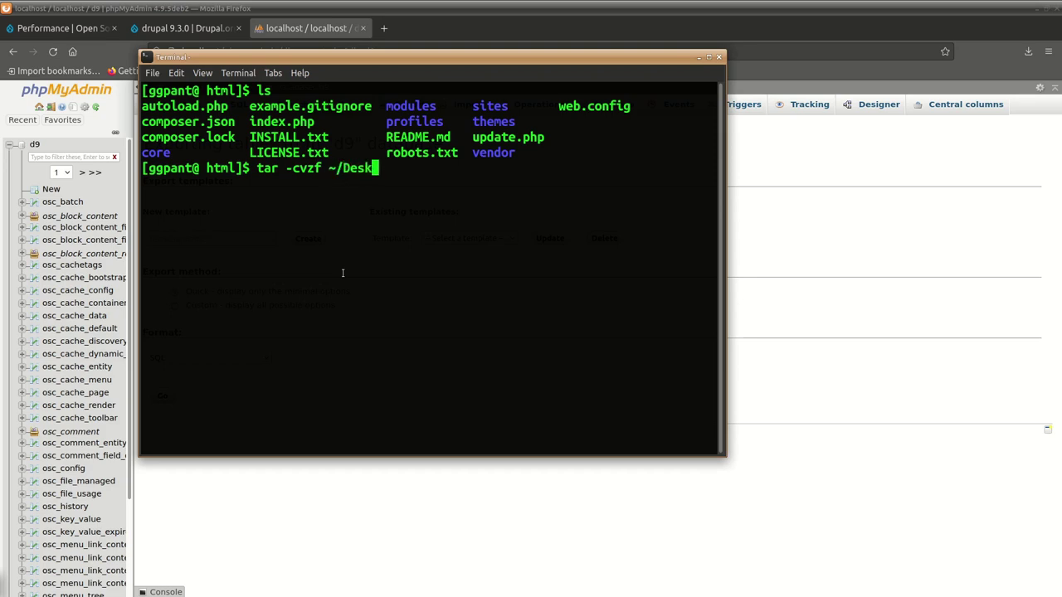
{"action": "key", "text": "Tab"}
{"action": "type", "text": "d9-backup.tar.gz"}
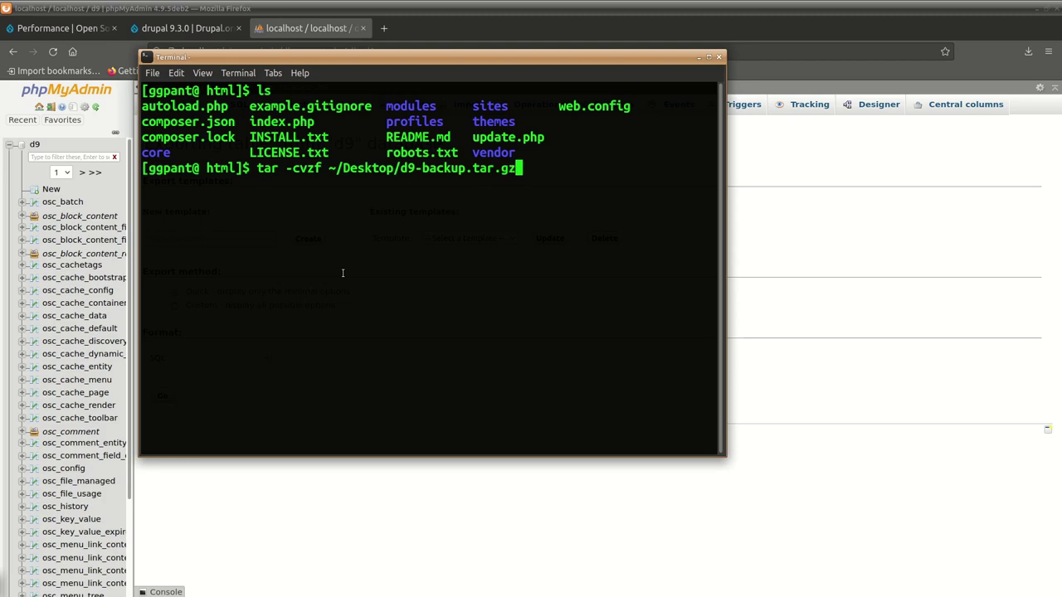
{"action": "type", "text": " ./"}
{"action": "key", "text": "Return"}
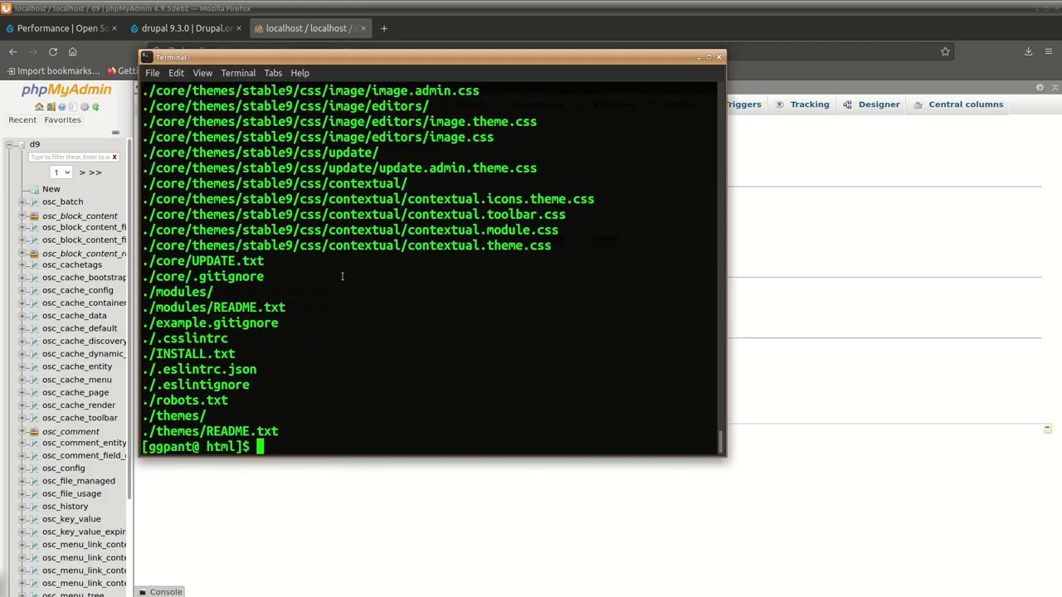
{"action": "key", "text": "ctrl+l"}
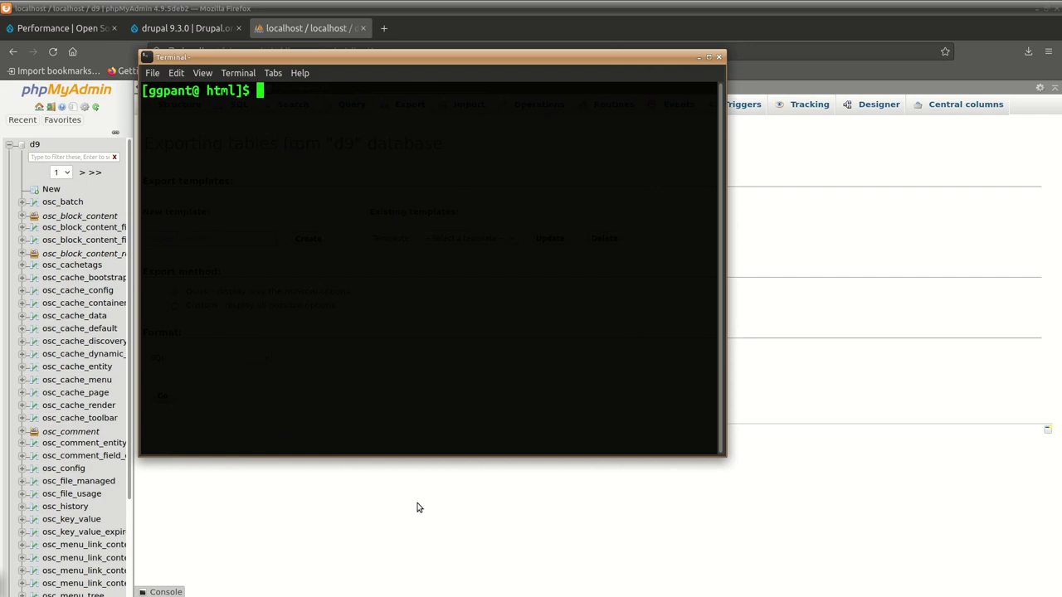
List ~/Desktop/d9* to confirm d9-backup.tar.gz and d9.sql are both there.
{"action": "type", "text": "ls ~/De"}
{"action": "key", "text": "Tab"}
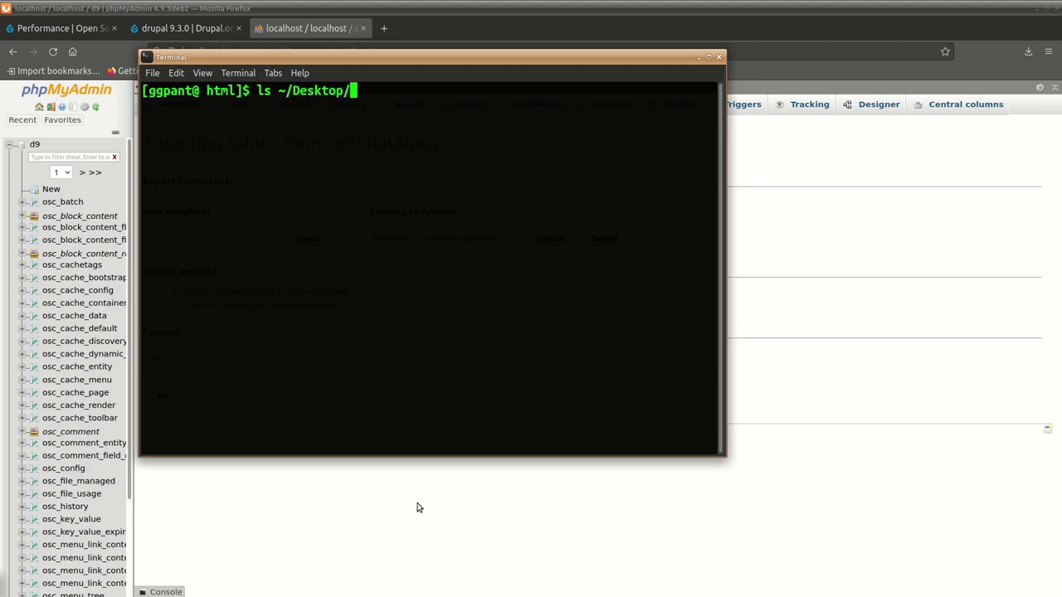
{"action": "type", "text": "d9*"}
{"action": "key", "text": "Return"}
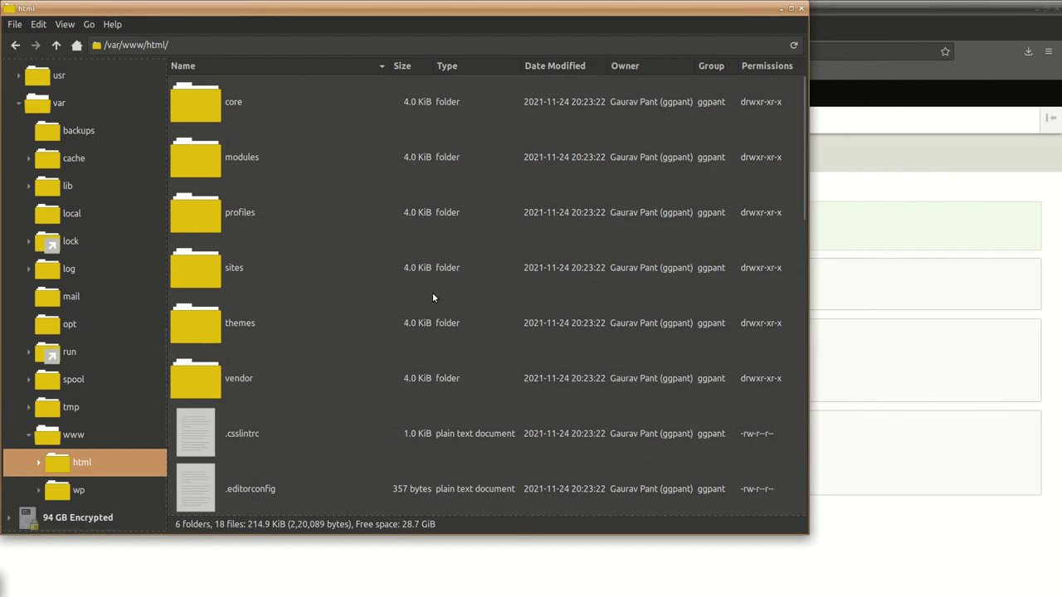
Browse /var/www/html in the file manager, inspecting the core, modules, themes and sites folders.
{"action": "scroll", "coordinate": [613, 459], "scroll_direction": "down", "scroll_amount": 1}
{"action": "scroll", "coordinate": [612, 459], "scroll_direction": "up", "scroll_amount": 1}
{"action": "scroll", "coordinate": [613, 464], "scroll_direction": "down", "scroll_amount": 2}
{"action": "scroll", "coordinate": [613, 464], "scroll_direction": "up", "scroll_amount": 2}
{"action": "left_click_drag", "start_coordinate": [286, 7], "coordinate": [319, 21]}
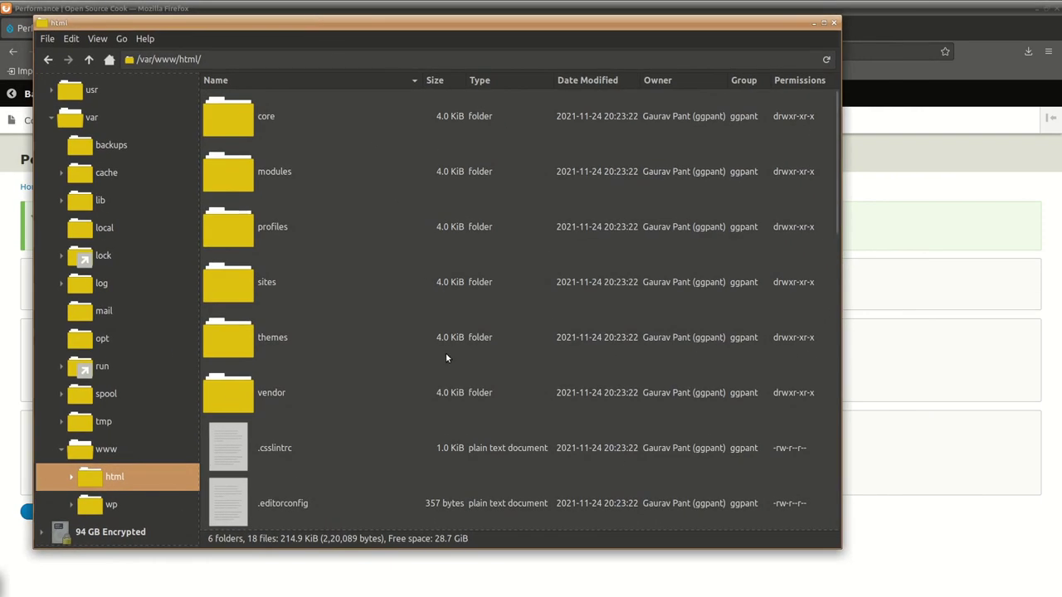
{"action": "left_click", "coordinate": [245, 120]}
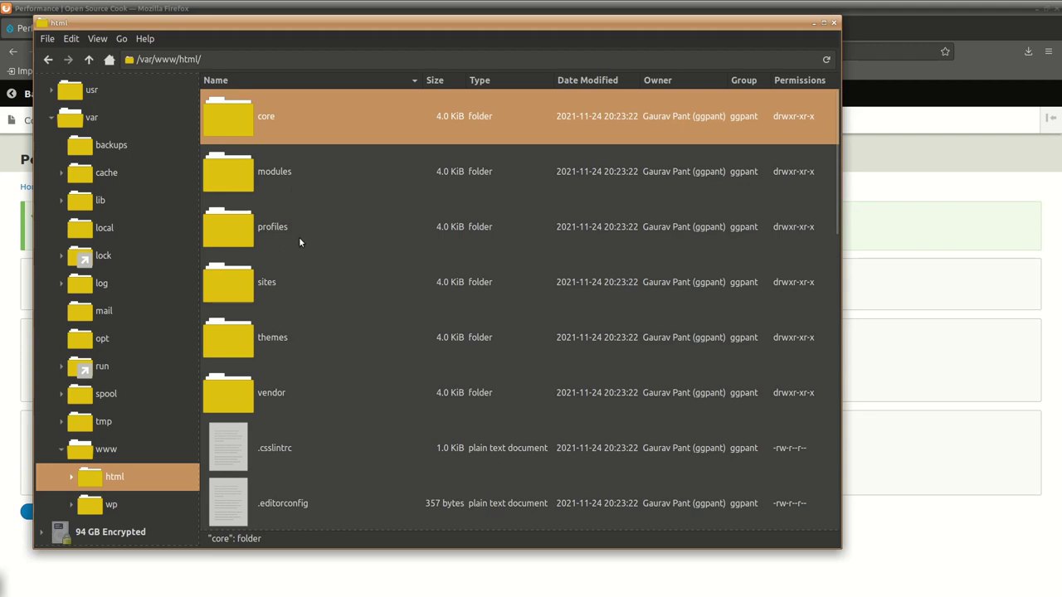
{"action": "left_click", "coordinate": [270, 173]}
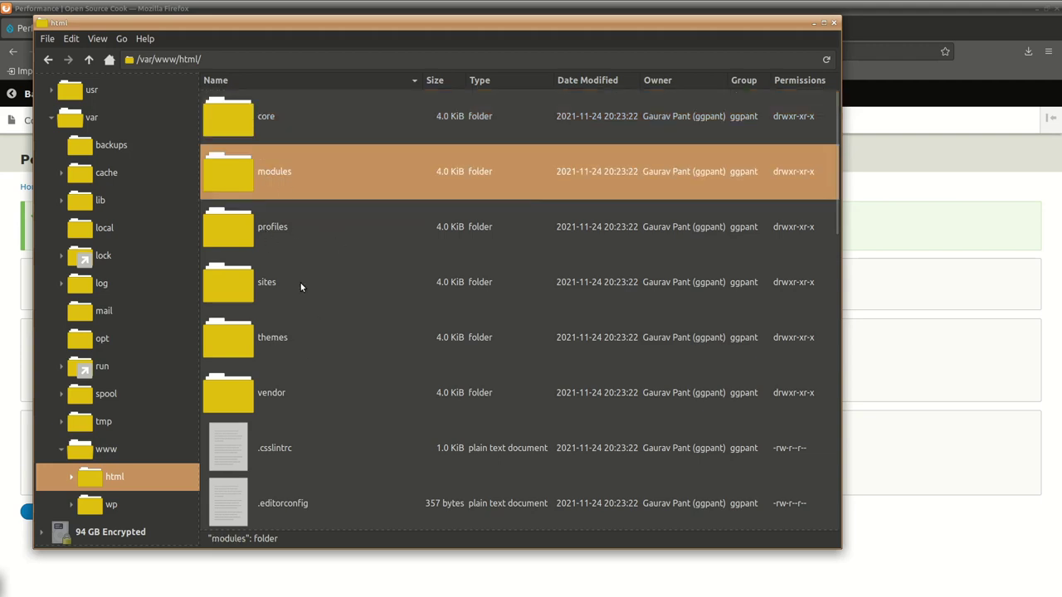
{"action": "left_click", "coordinate": [285, 339]}
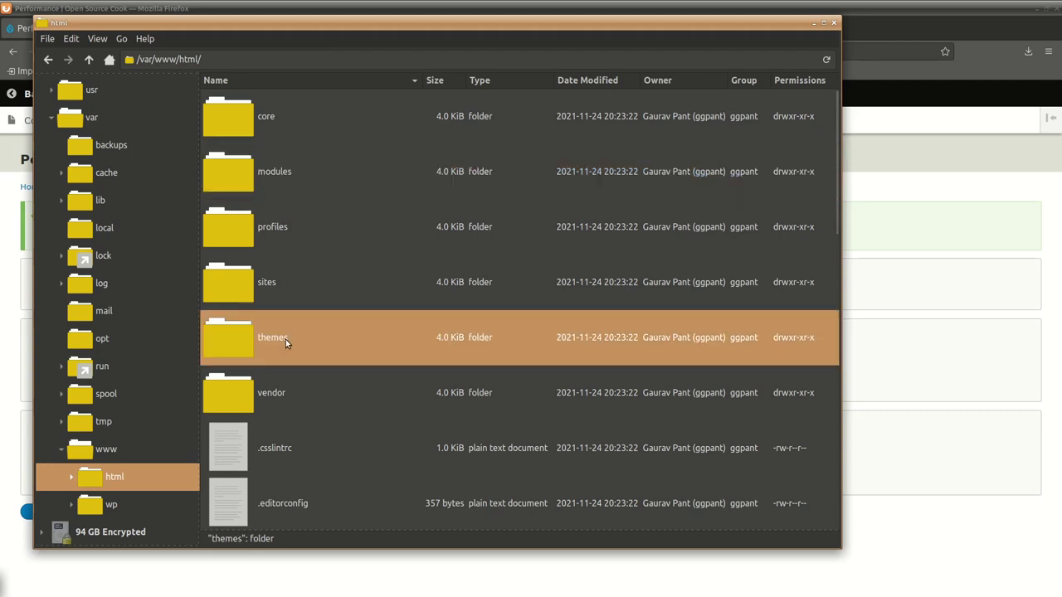
{"action": "double_click", "coordinate": [267, 284]}
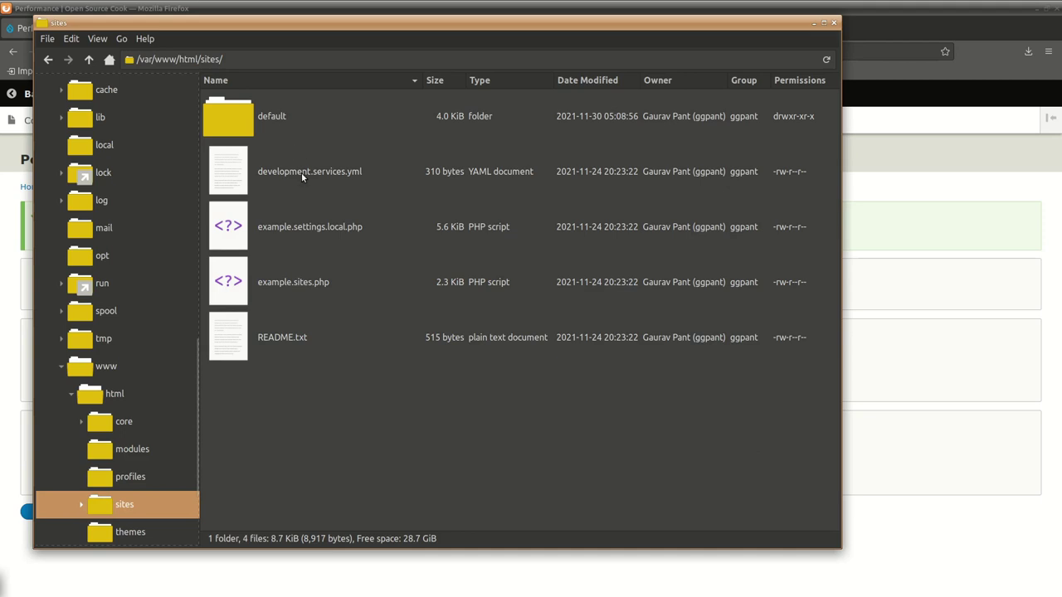
{"action": "left_click", "coordinate": [89, 60]}
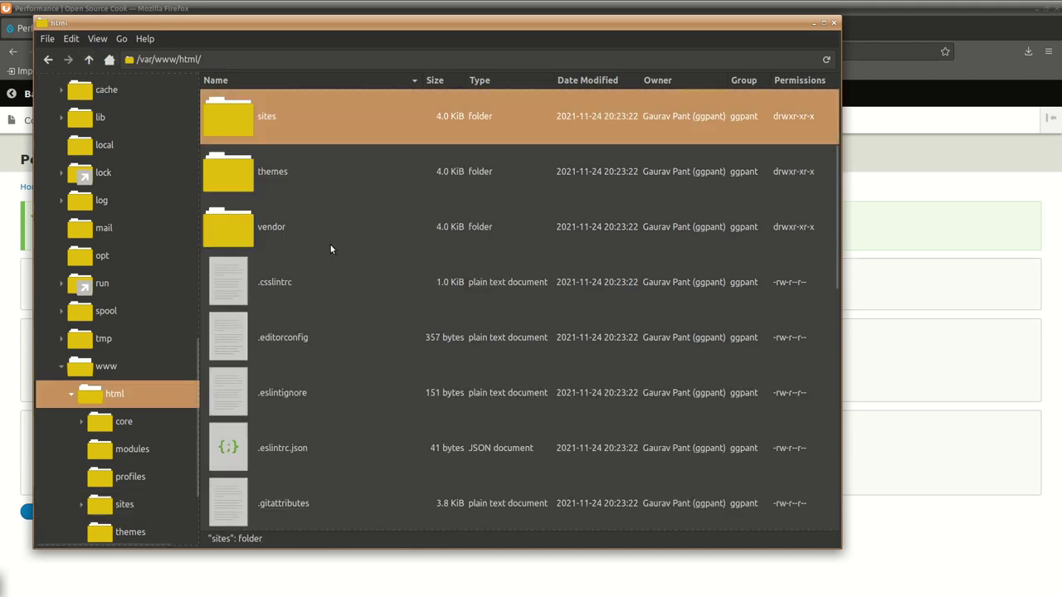
{"action": "scroll", "coordinate": [379, 377], "scroll_direction": "up", "scroll_amount": 2}
{"action": "scroll", "coordinate": [379, 378], "scroll_direction": "up", "scroll_amount": 1}
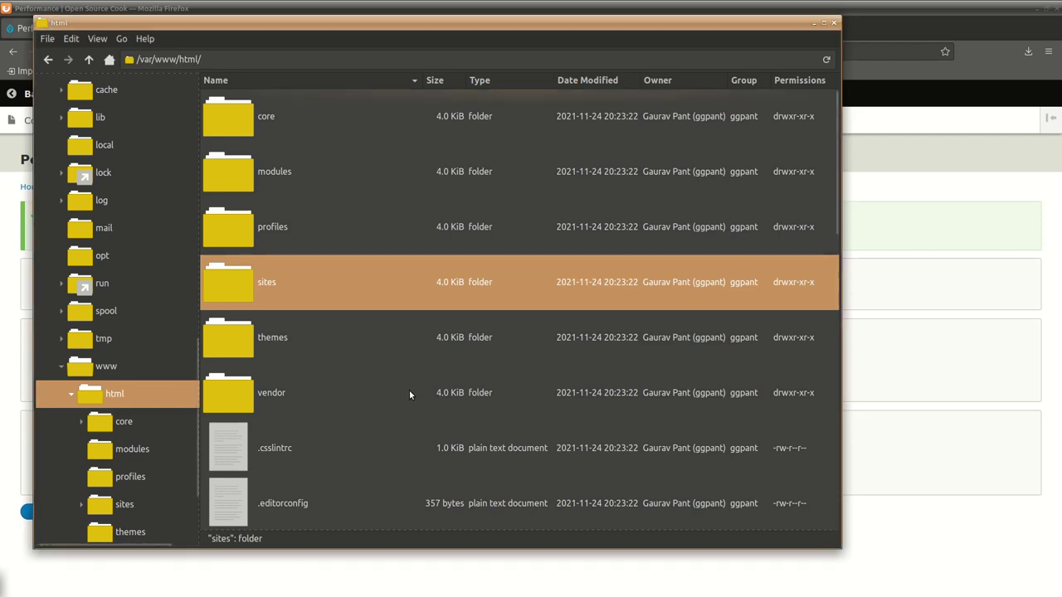
Select the core and vendor folders plus every loose file from .csslintrc through web.config.
{"action": "left_click", "coordinate": [269, 117]}
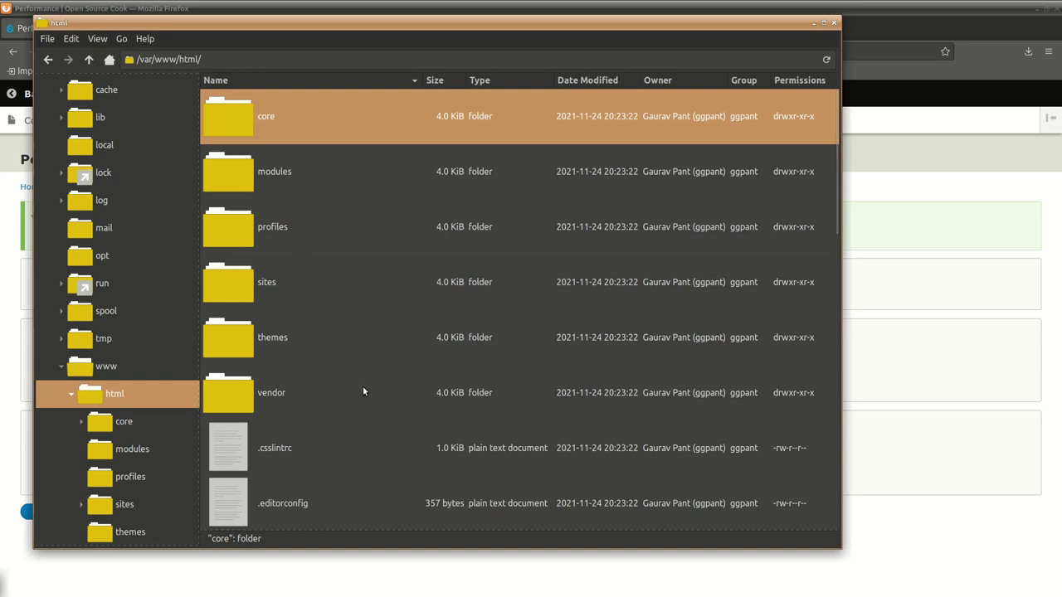
{"action": "left_click", "coordinate": [301, 393], "text": "ctrl"}
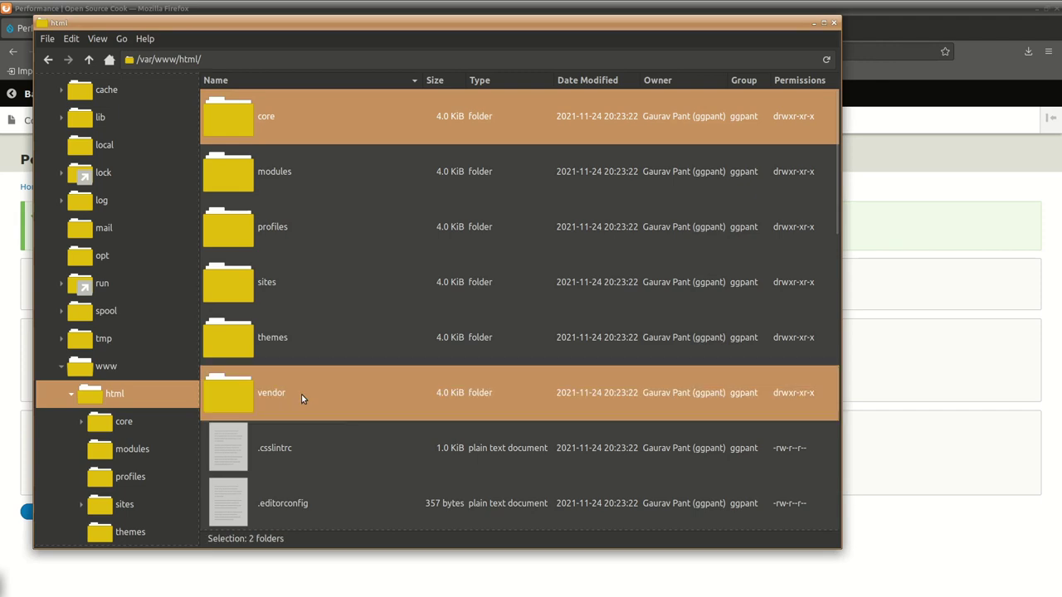
{"action": "scroll", "coordinate": [416, 440], "scroll_direction": "down", "scroll_amount": 3}
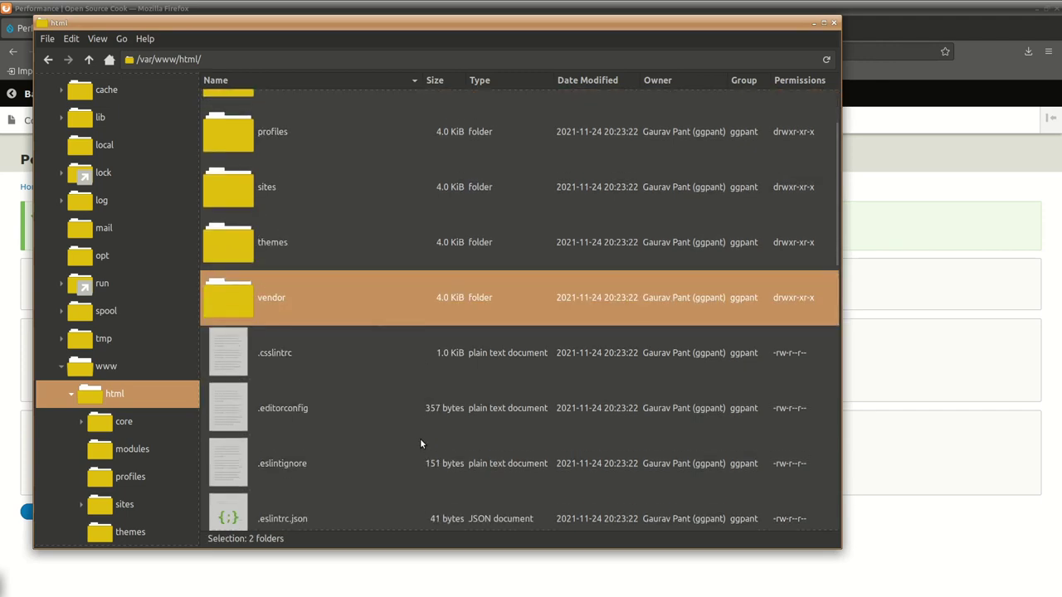
{"action": "scroll", "coordinate": [422, 445], "scroll_direction": "down", "scroll_amount": 8}
{"action": "scroll", "coordinate": [424, 445], "scroll_direction": "down", "scroll_amount": 12}
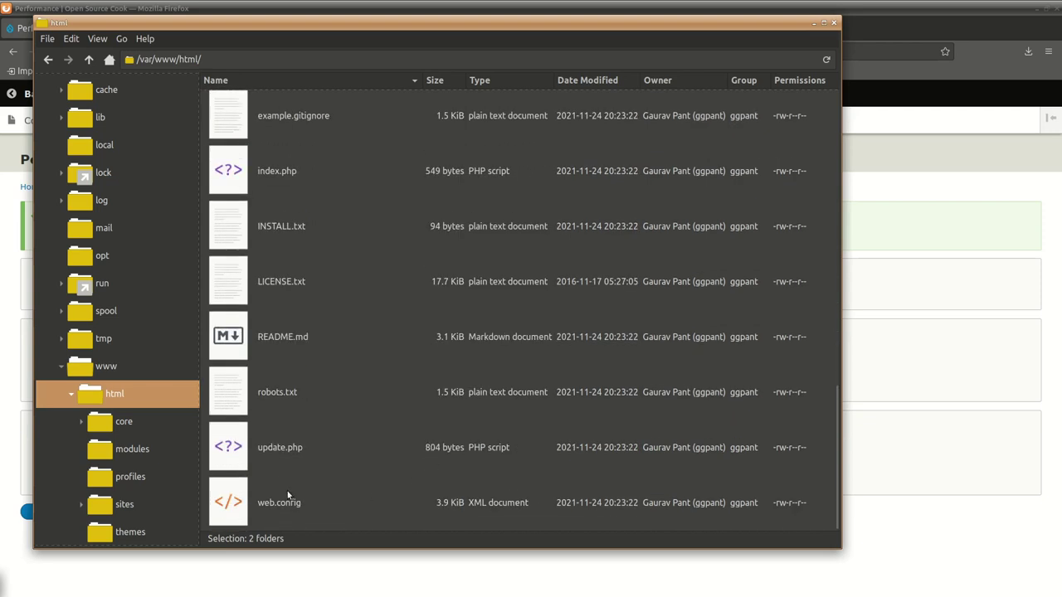
{"action": "scroll", "coordinate": [286, 426], "scroll_direction": "up", "scroll_amount": 8}
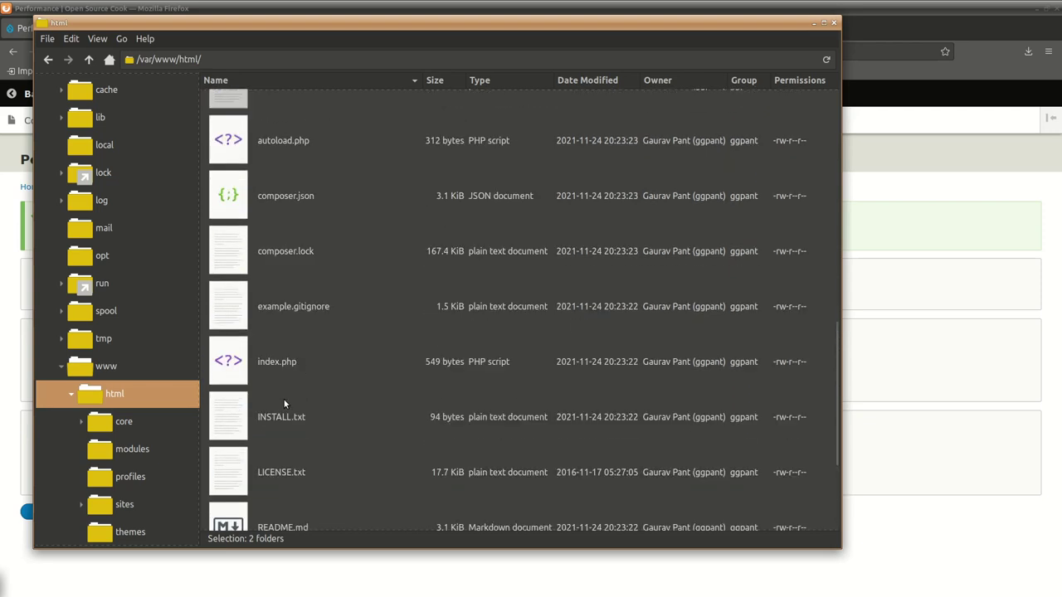
{"action": "scroll", "coordinate": [284, 403], "scroll_direction": "up", "scroll_amount": 1}
{"action": "scroll", "coordinate": [284, 402], "scroll_direction": "up", "scroll_amount": 1}
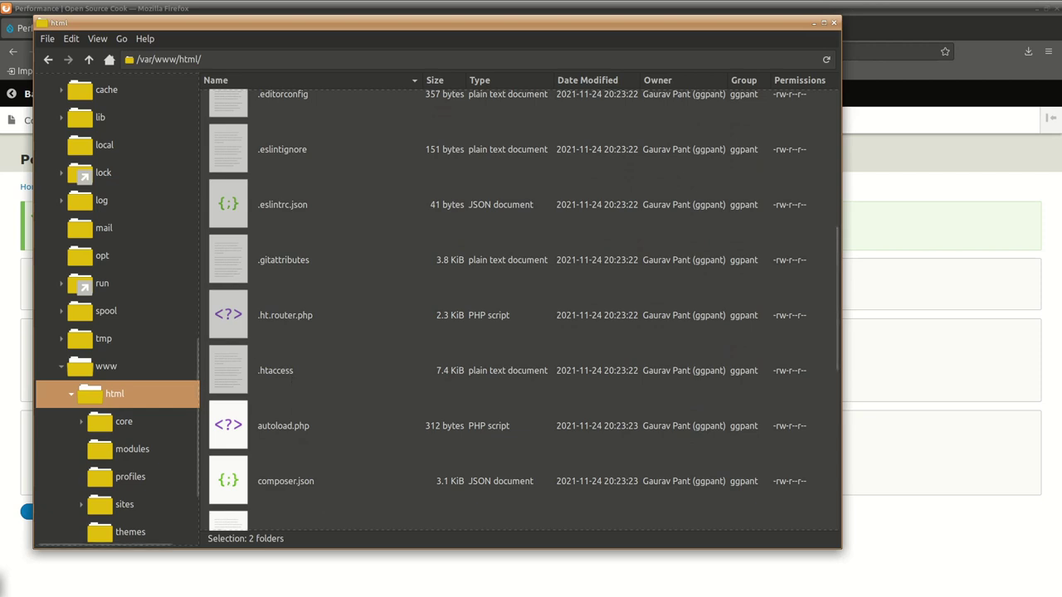
{"action": "scroll", "coordinate": [371, 457], "scroll_direction": "up", "scroll_amount": 2}
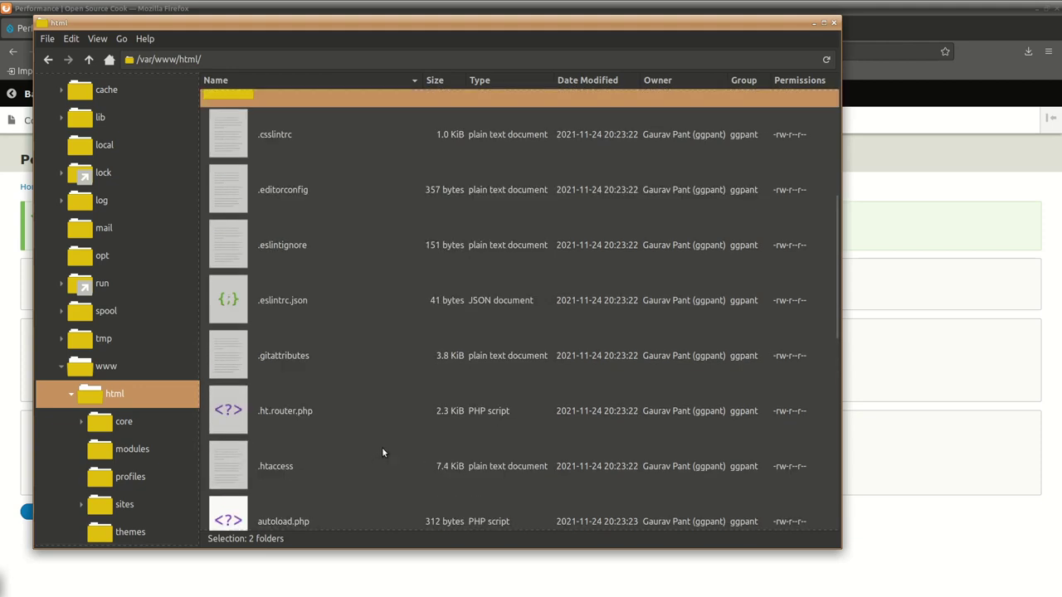
{"action": "scroll", "coordinate": [382, 452], "scroll_direction": "up", "scroll_amount": 3}
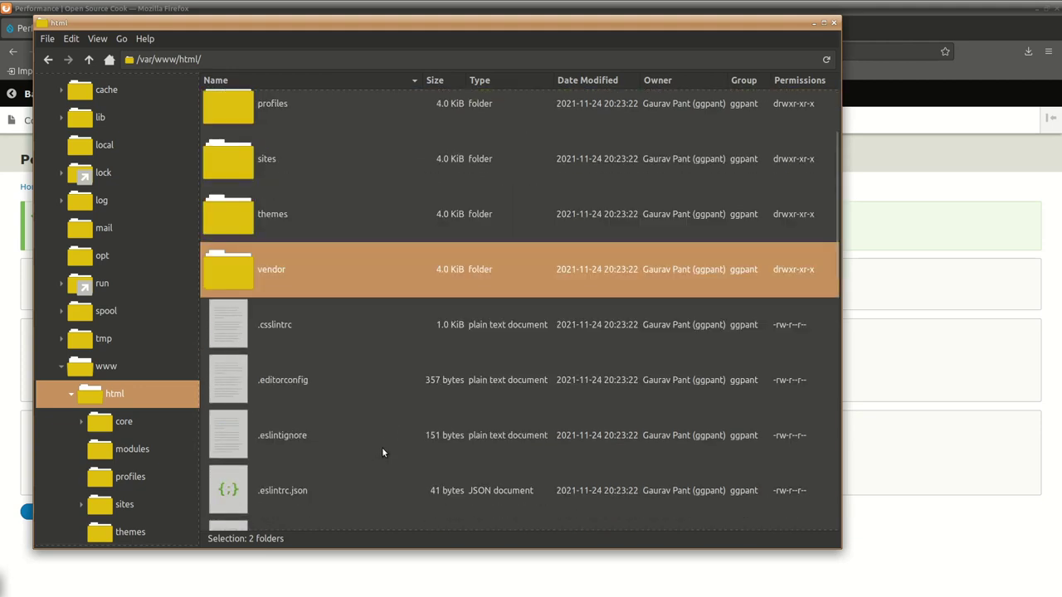
{"action": "left_click", "coordinate": [276, 328], "text": "ctrl"}
{"action": "scroll", "coordinate": [354, 459], "scroll_direction": "down", "scroll_amount": 10}
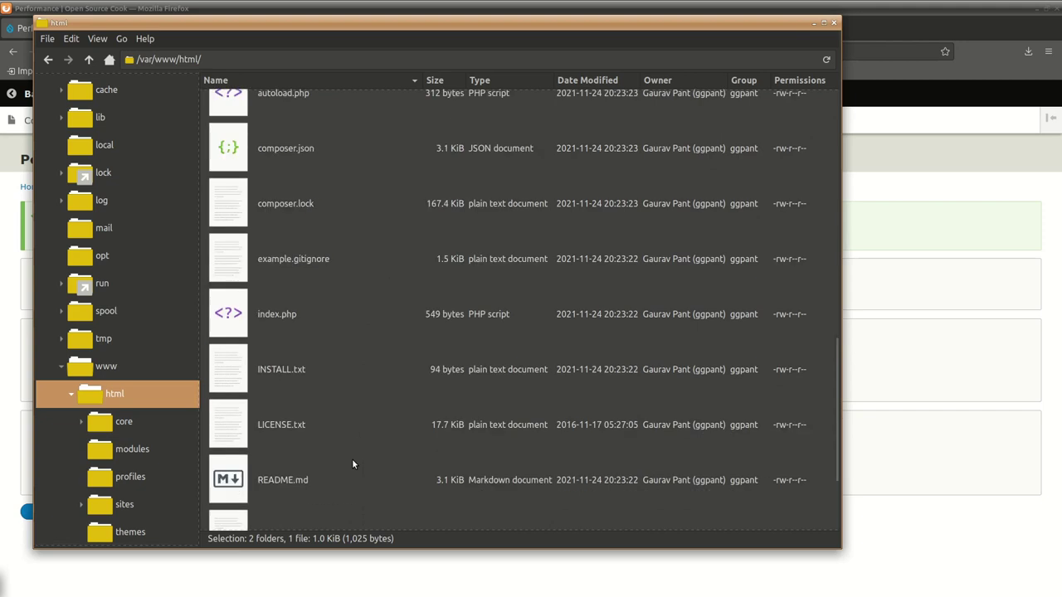
{"action": "scroll", "coordinate": [353, 473], "scroll_direction": "down", "scroll_amount": 3}
{"action": "left_click", "coordinate": [329, 508], "text": "shift"}
{"action": "scroll", "coordinate": [329, 461], "scroll_direction": "up", "scroll_amount": 4}
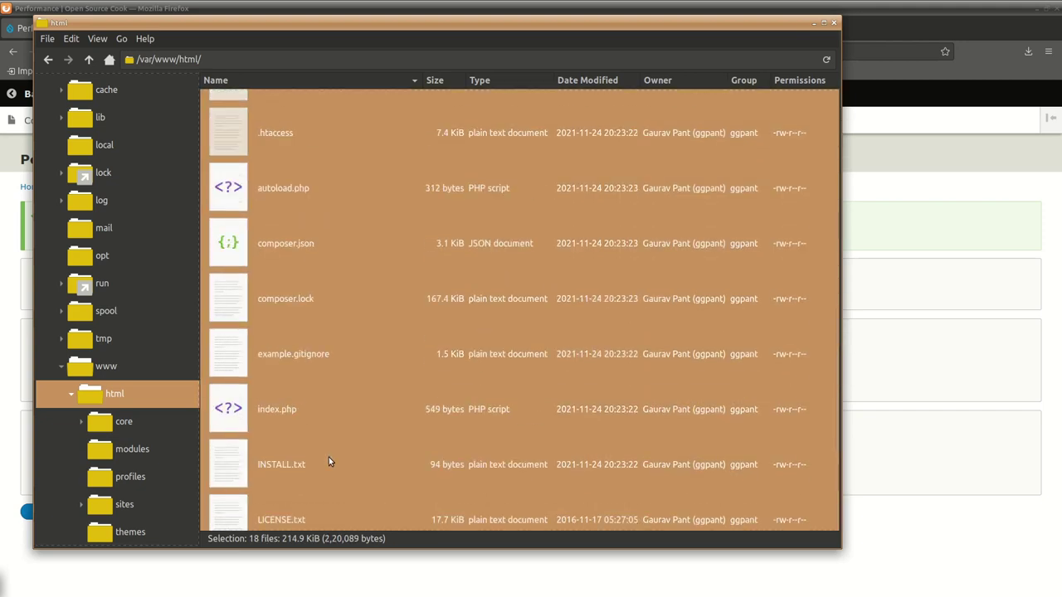
{"action": "scroll", "coordinate": [329, 461], "scroll_direction": "up", "scroll_amount": 7}
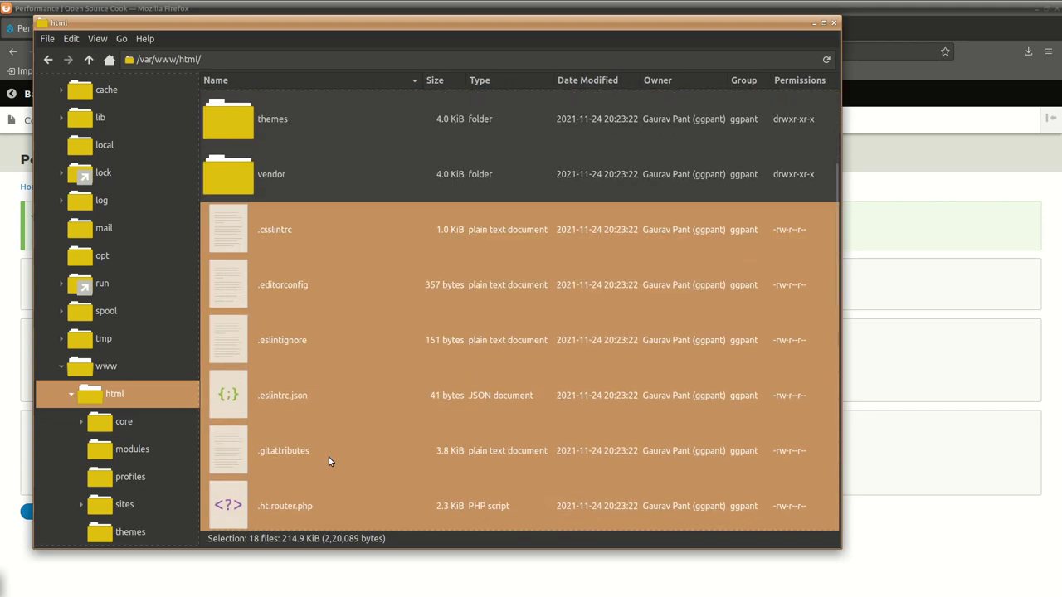
{"action": "scroll", "coordinate": [399, 473], "scroll_direction": "up", "scroll_amount": 4}
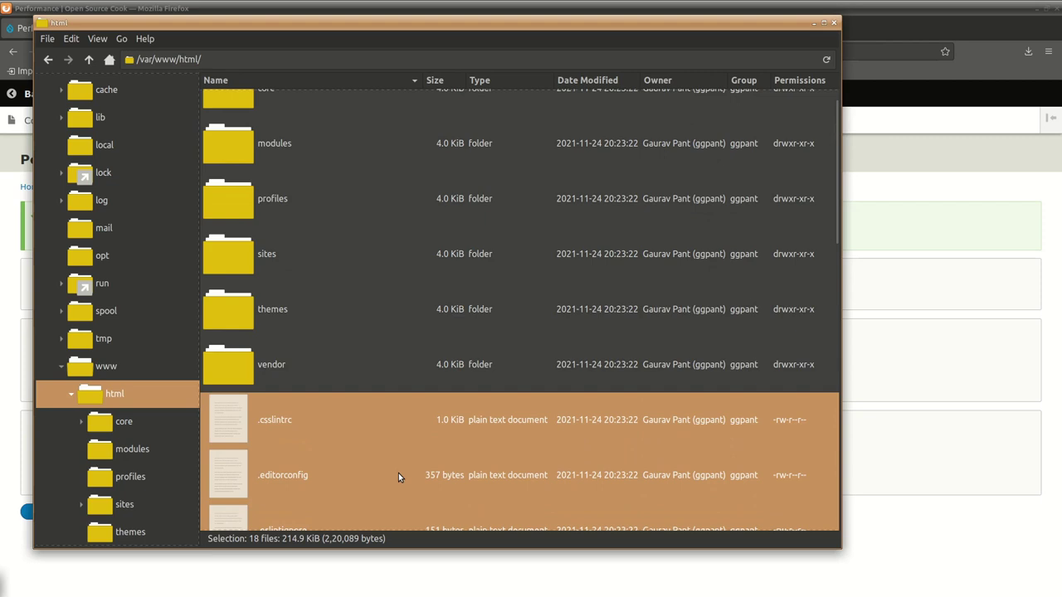
{"action": "left_click", "coordinate": [270, 363], "text": "ctrl"}
{"action": "scroll", "coordinate": [407, 473], "scroll_direction": "up", "scroll_amount": 1}
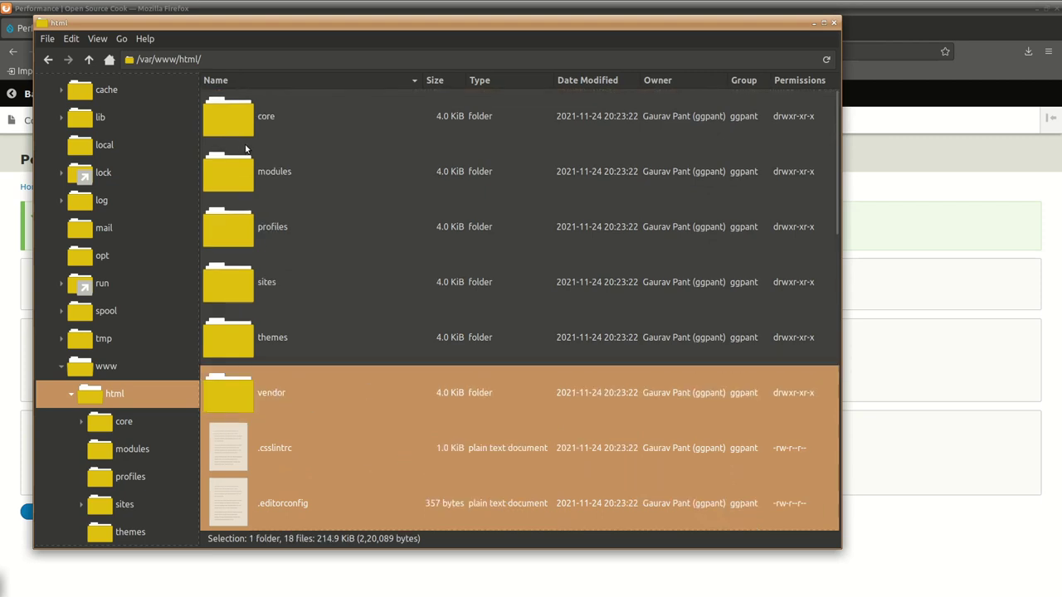
{"action": "left_click", "coordinate": [262, 122], "text": "ctrl"}
{"action": "scroll", "coordinate": [394, 380], "scroll_direction": "down", "scroll_amount": 3}
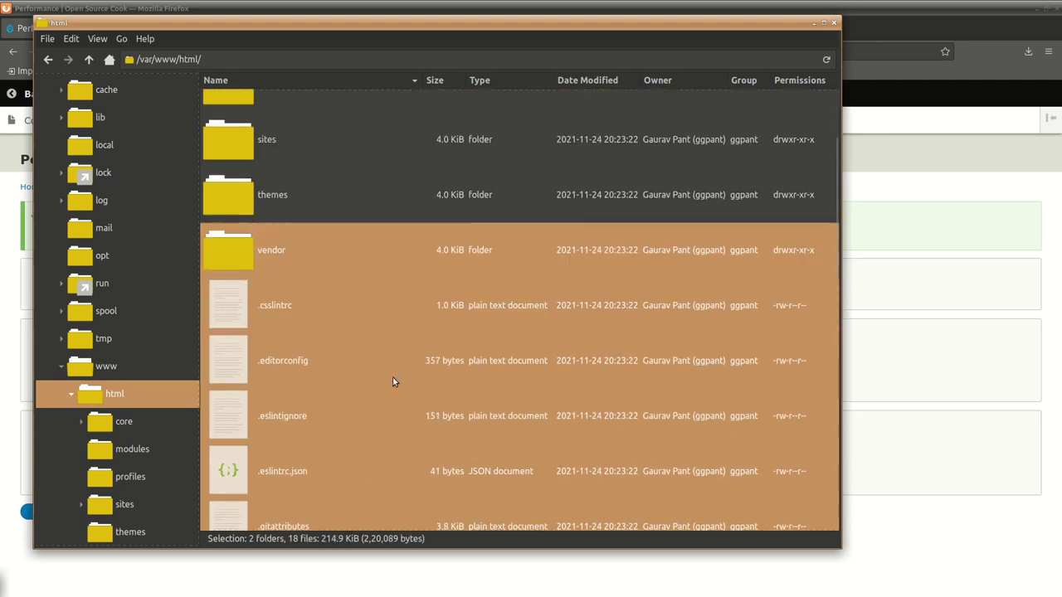
{"action": "scroll", "coordinate": [394, 378], "scroll_direction": "down", "scroll_amount": 15}
{"action": "scroll", "coordinate": [396, 375], "scroll_direction": "up", "scroll_amount": 9}
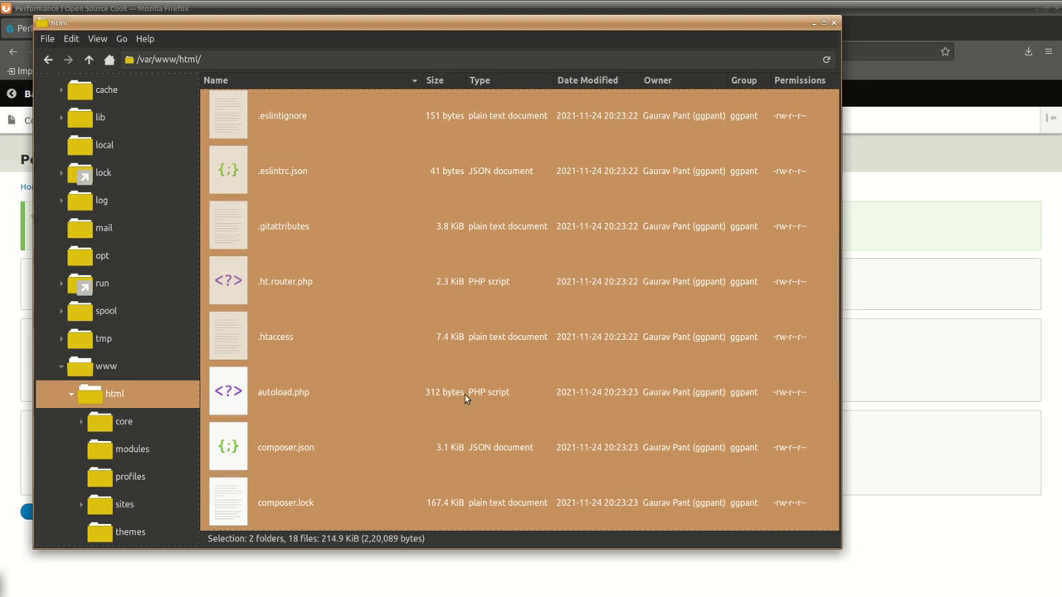
{"action": "scroll", "coordinate": [348, 374], "scroll_direction": "up", "scroll_amount": 5}
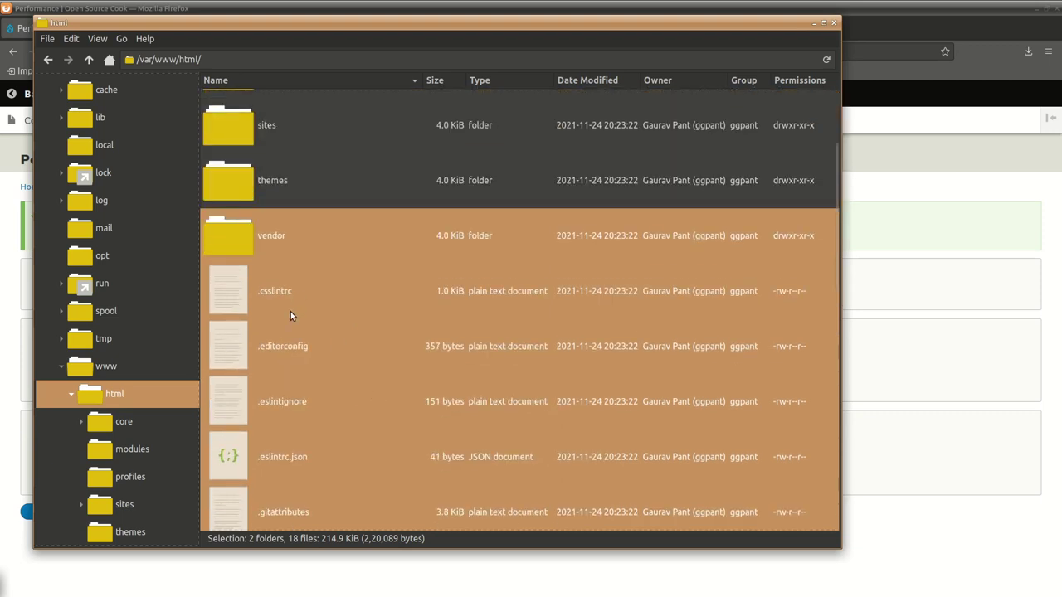
{"action": "scroll", "coordinate": [340, 390], "scroll_direction": "up", "scroll_amount": 2}
{"action": "scroll", "coordinate": [340, 392], "scroll_direction": "up", "scroll_amount": 1}
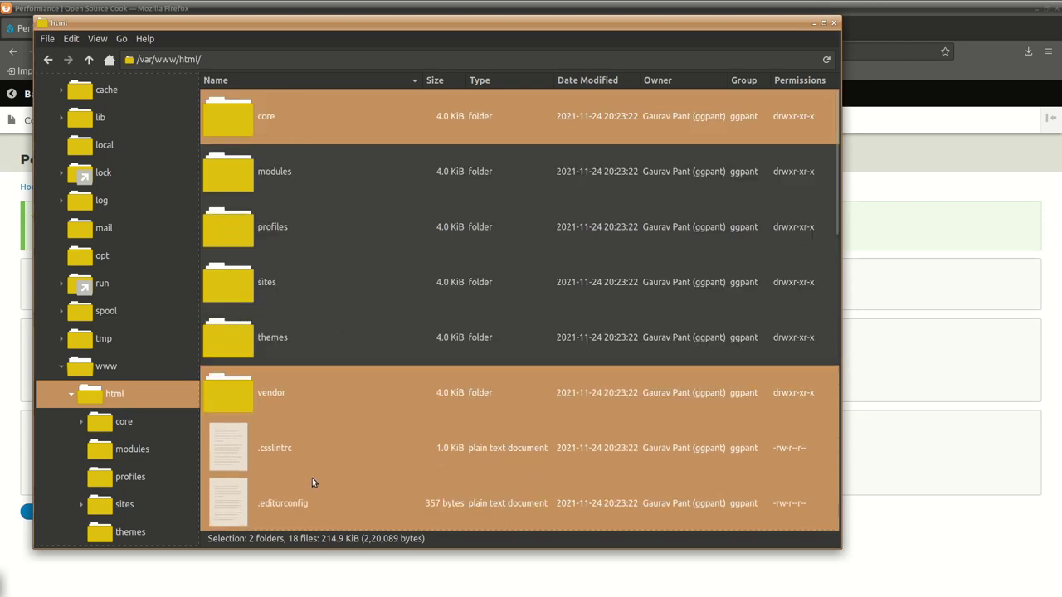
Permanently delete the selected core, vendor and loose files.
{"action": "right_click", "coordinate": [264, 118]}
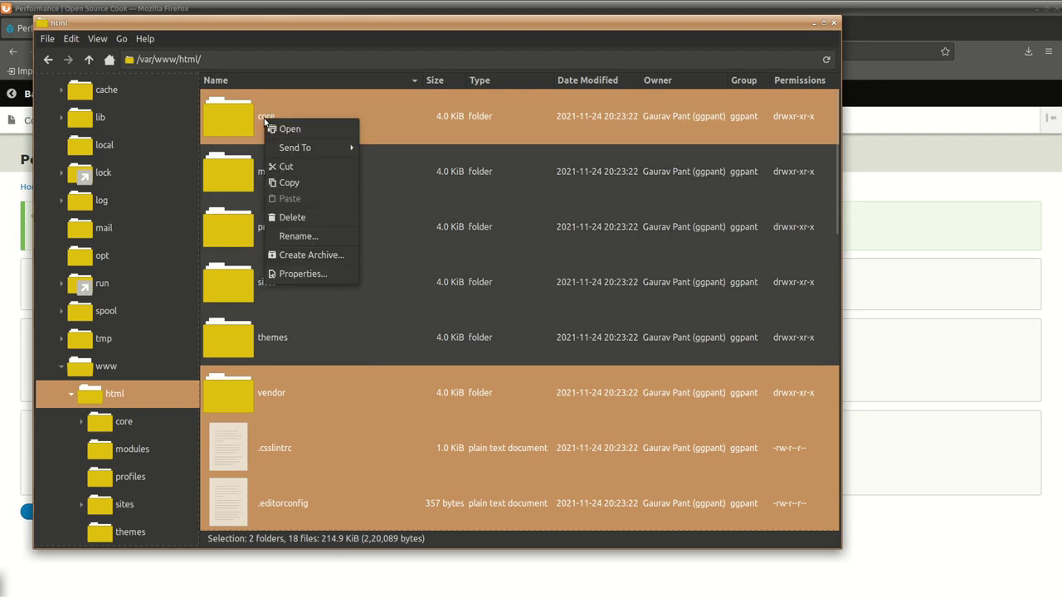
{"action": "left_click", "coordinate": [338, 218]}
{"action": "left_click", "coordinate": [520, 324]}
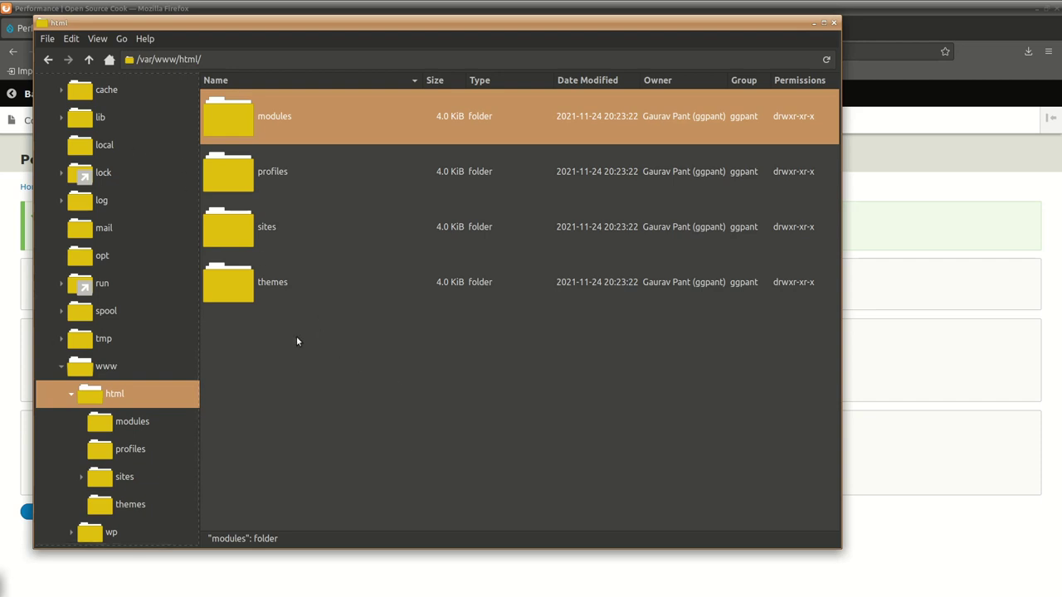
Download drupal-9.3.0.tar.gz from a terminal and extract it into /var/www/html.
{"action": "key", "text": "F4"}
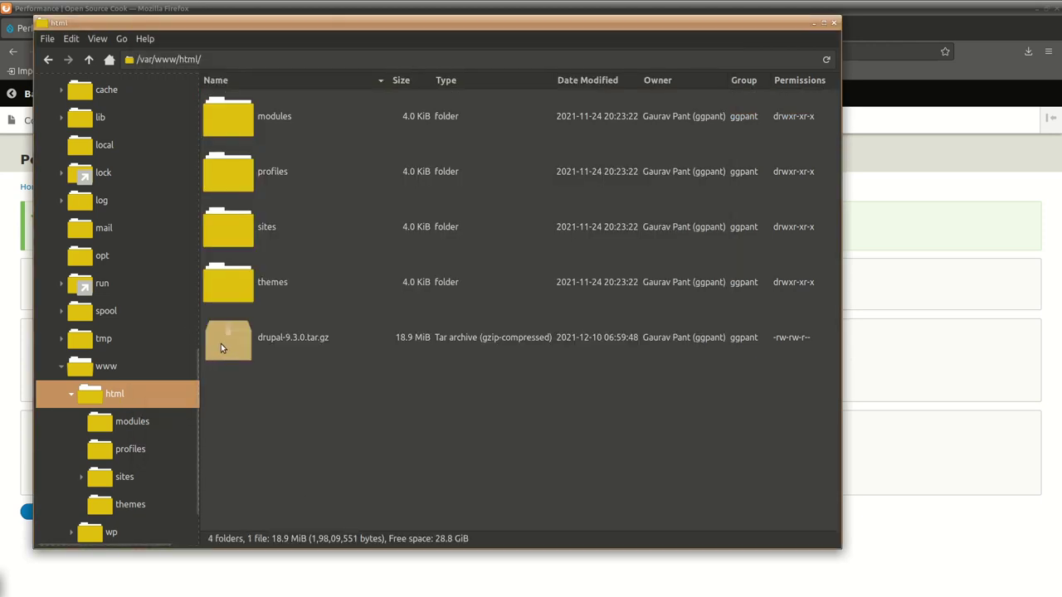
{"action": "right_click", "coordinate": [226, 346]}
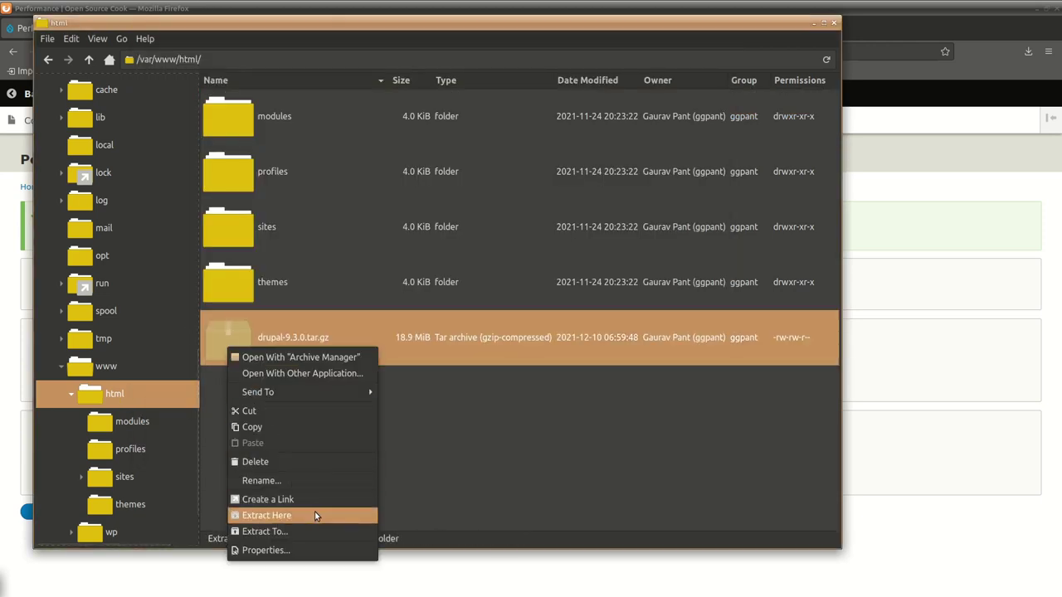
{"action": "right_click", "coordinate": [246, 343]}
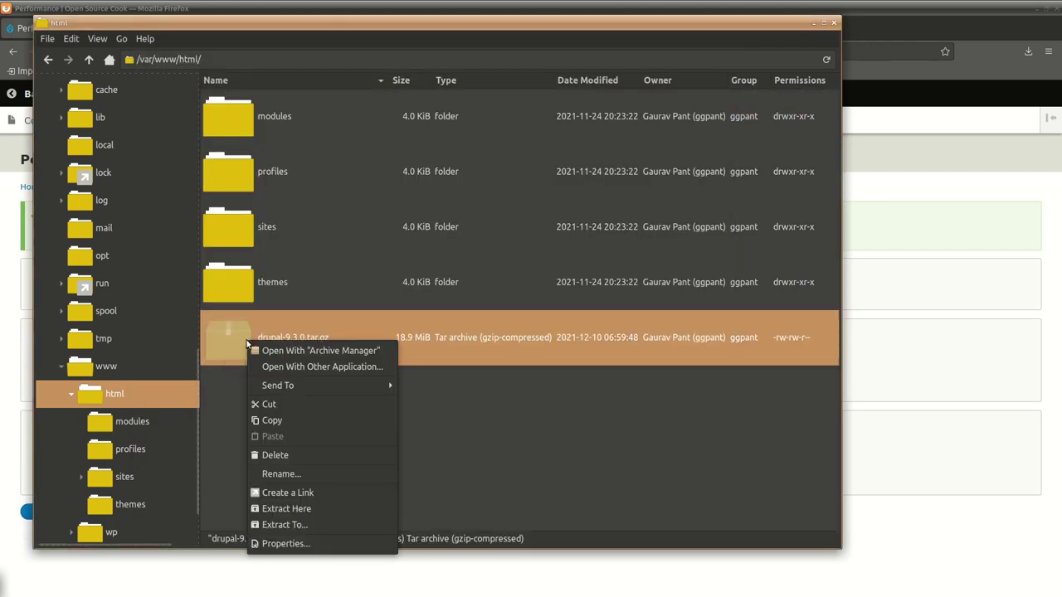
{"action": "left_click", "coordinate": [332, 509]}
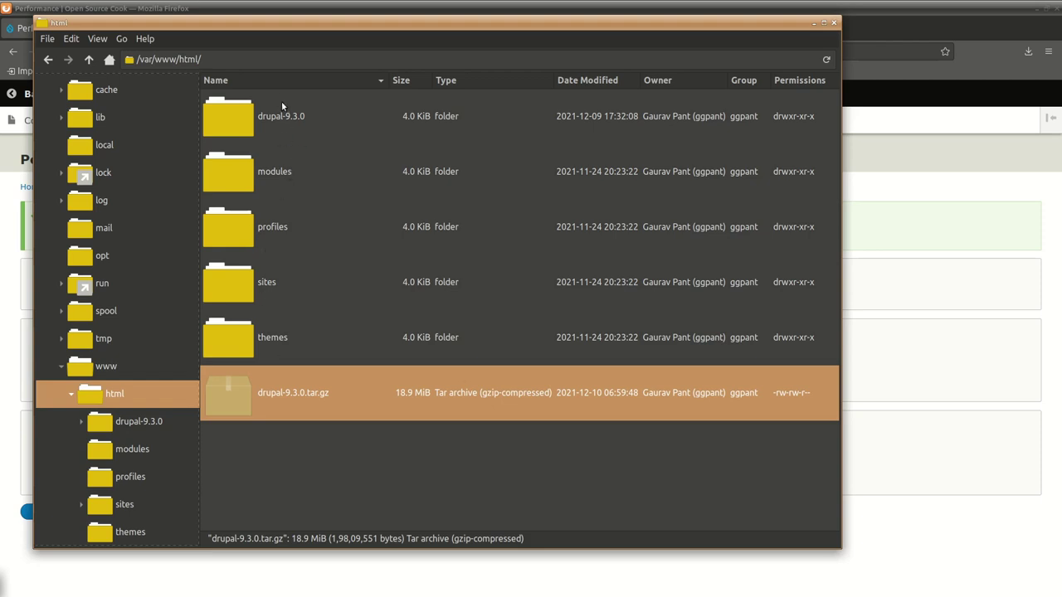
In drupal-9.3.0, select everything except the modules, profiles, sites and themes folders.
{"action": "double_click", "coordinate": [281, 116]}
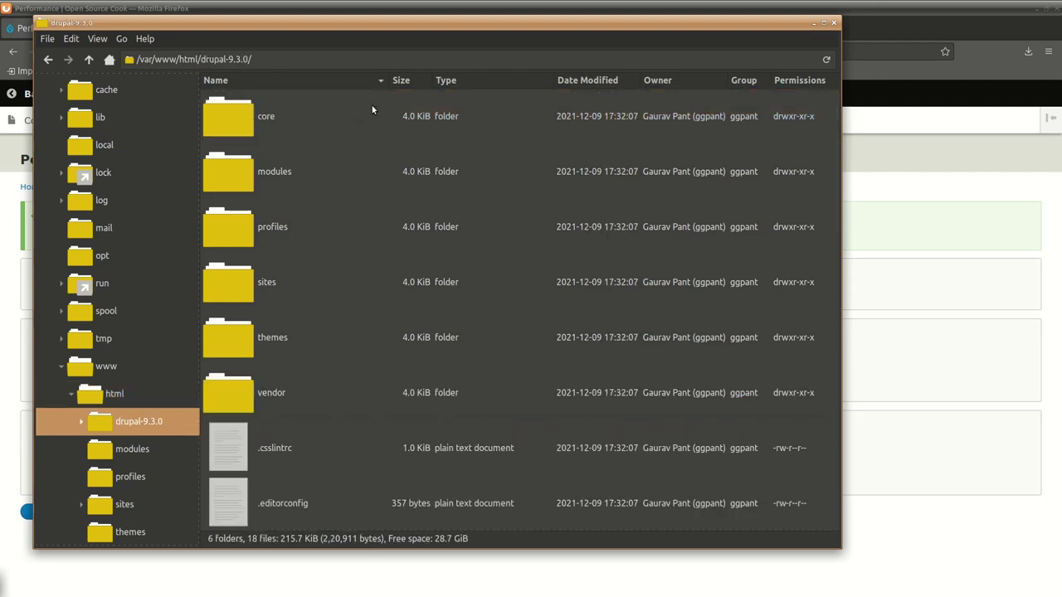
{"action": "left_click", "coordinate": [291, 176]}
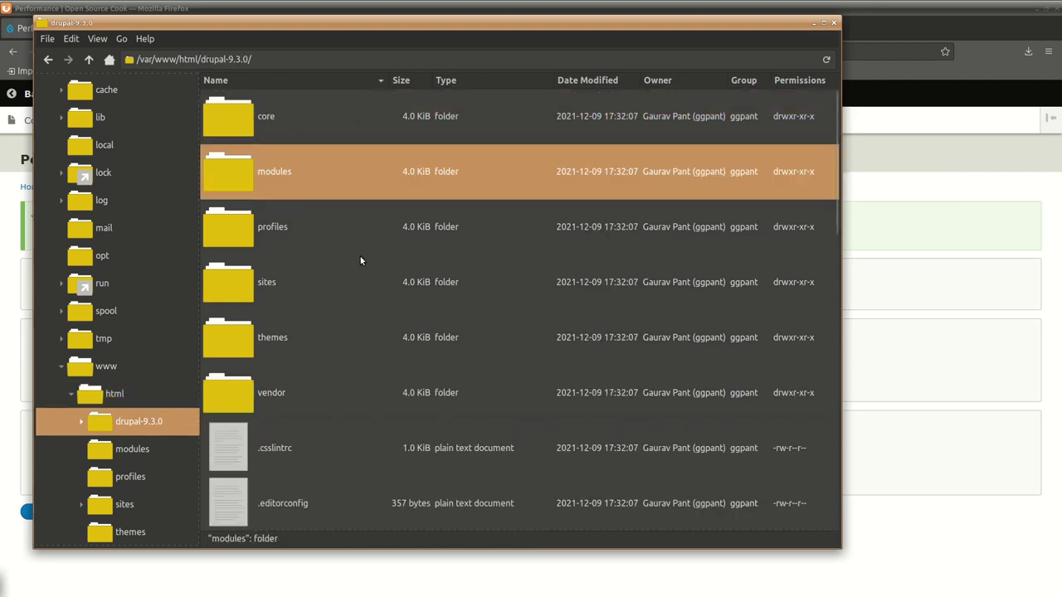
{"action": "left_click", "coordinate": [294, 283], "text": "ctrl"}
{"action": "left_click", "coordinate": [223, 212], "text": "ctrl"}
{"action": "left_click", "coordinate": [267, 334], "text": "ctrl"}
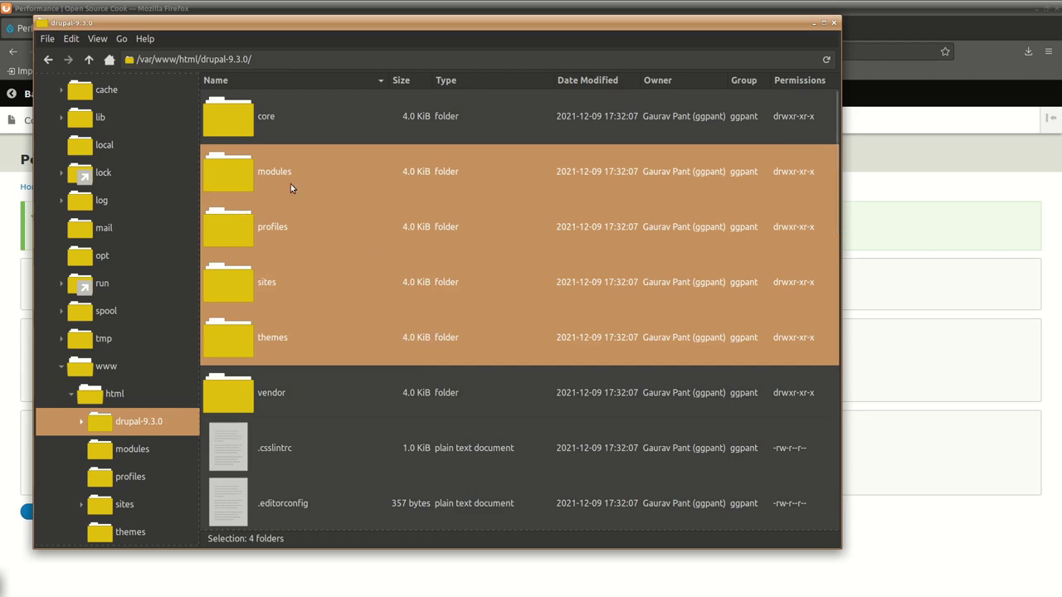
{"action": "left_click", "coordinate": [73, 39]}
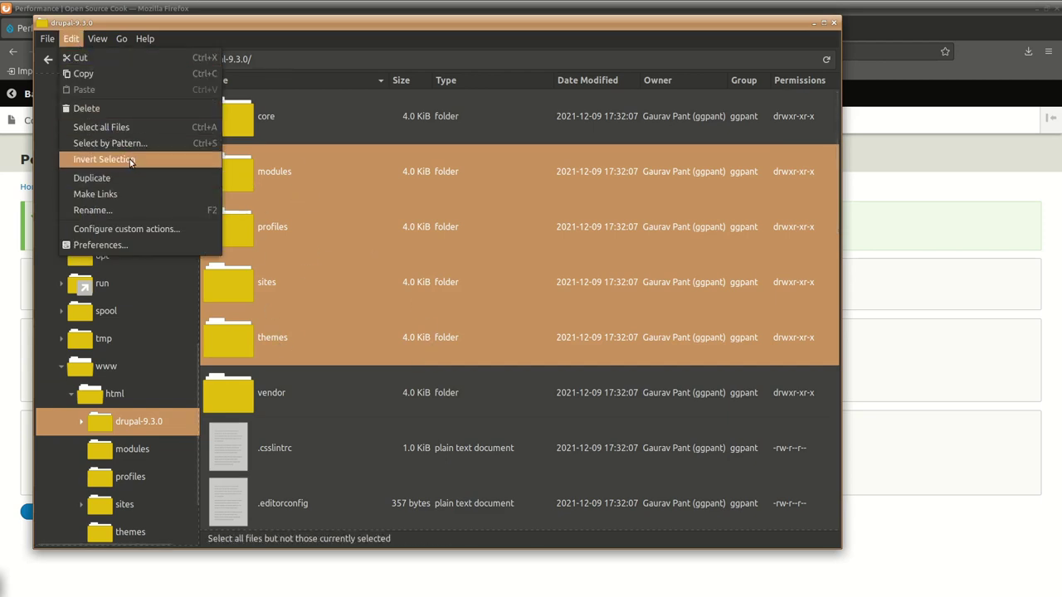
{"action": "left_click", "coordinate": [133, 160]}
{"action": "scroll", "coordinate": [455, 363], "scroll_direction": "down", "scroll_amount": 3}
{"action": "scroll", "coordinate": [454, 363], "scroll_direction": "up", "scroll_amount": 3}
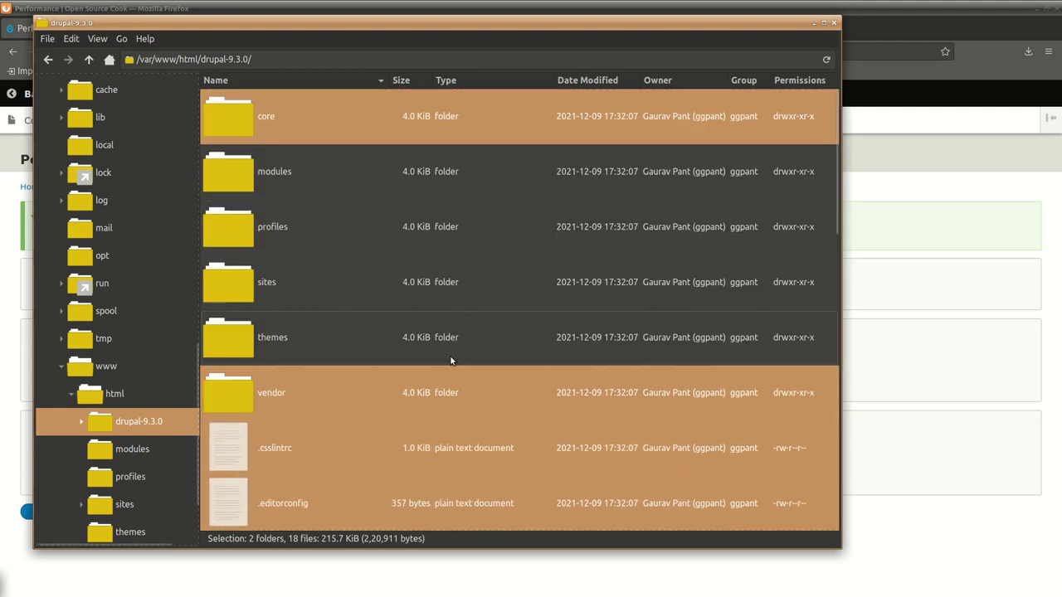
Copy the core, vendor and 18 loose files, then go up to /var/www/html.
{"action": "right_click", "coordinate": [302, 103]}
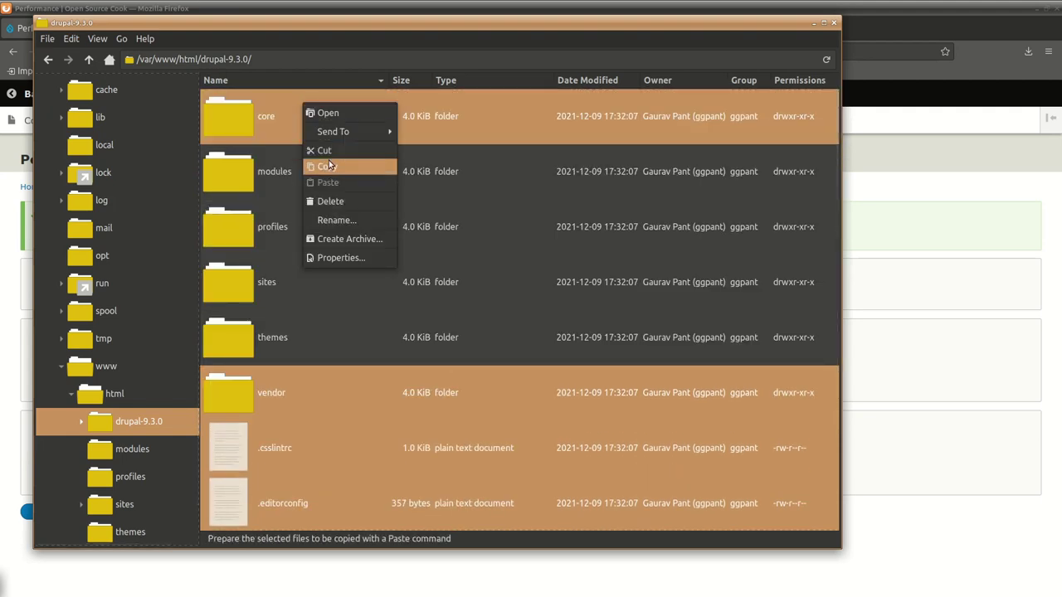
{"action": "left_click", "coordinate": [327, 166]}
{"action": "left_click", "coordinate": [89, 59]}
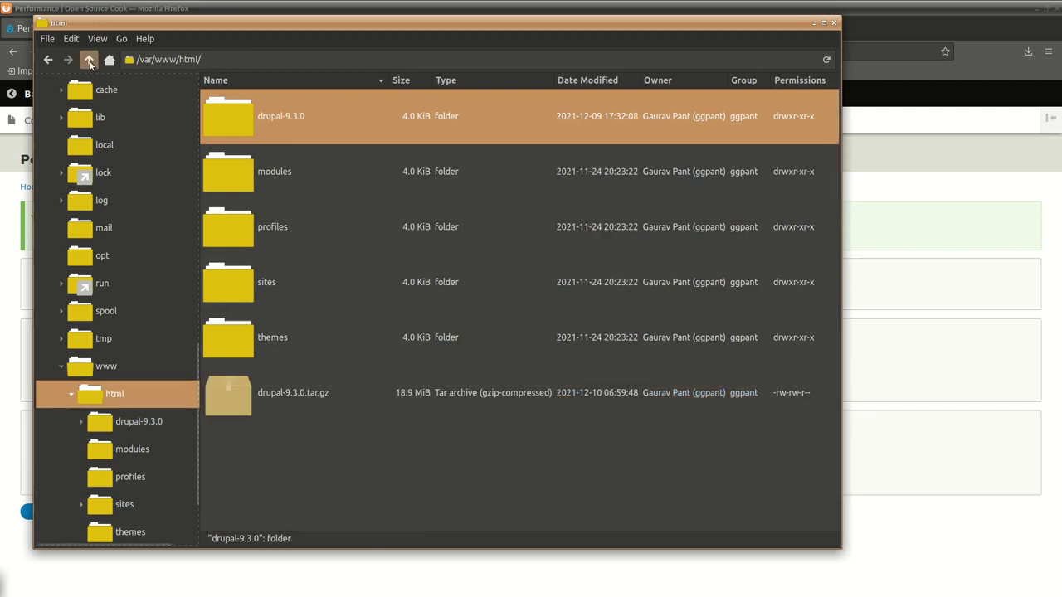
Paste the new Drupal 9.3.0 core, vendor and root files into /var/www/html and check update.php.
{"action": "right_click", "coordinate": [289, 453]}
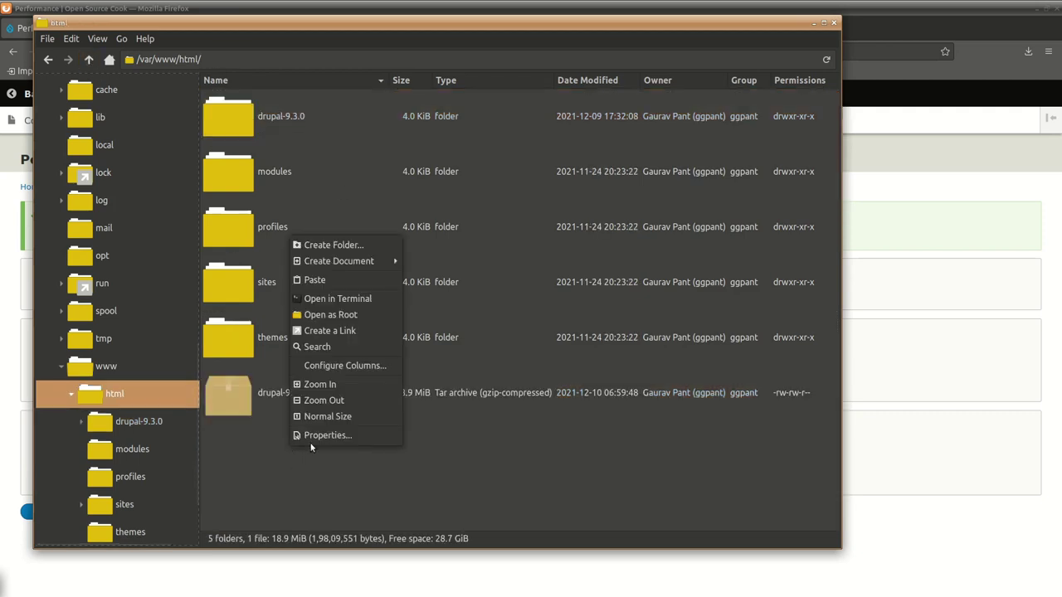
{"action": "left_click", "coordinate": [329, 279]}
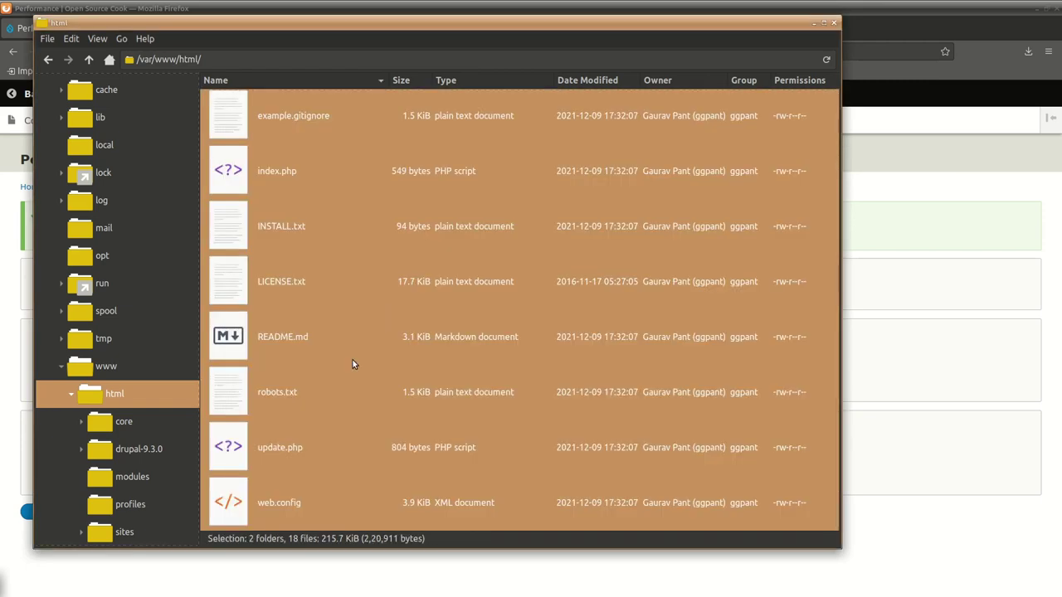
{"action": "scroll", "coordinate": [426, 414], "scroll_direction": "up", "scroll_amount": 5}
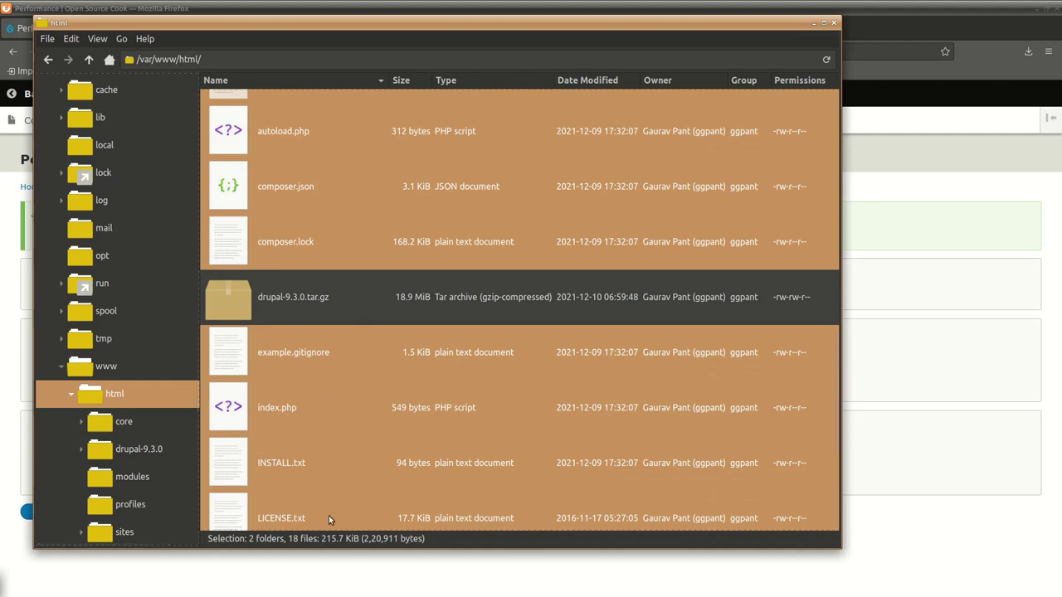
{"action": "scroll", "coordinate": [320, 444], "scroll_direction": "down", "scroll_amount": 5}
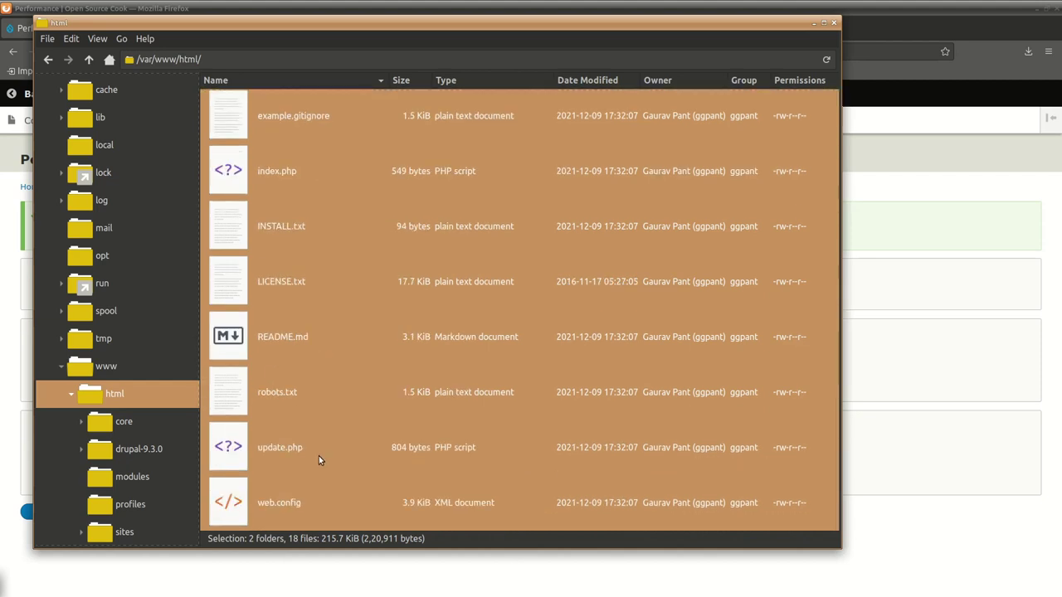
{"action": "left_click", "coordinate": [324, 458]}
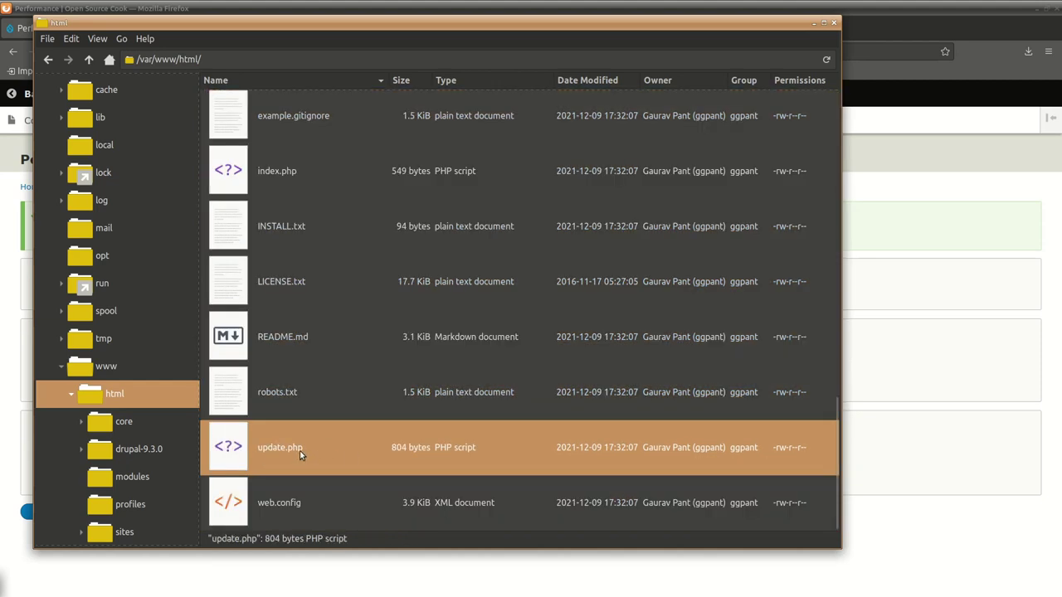
In Firefox, load localhost/update.php in place of the current page path.
{"action": "key", "text": "alt+Tab"}
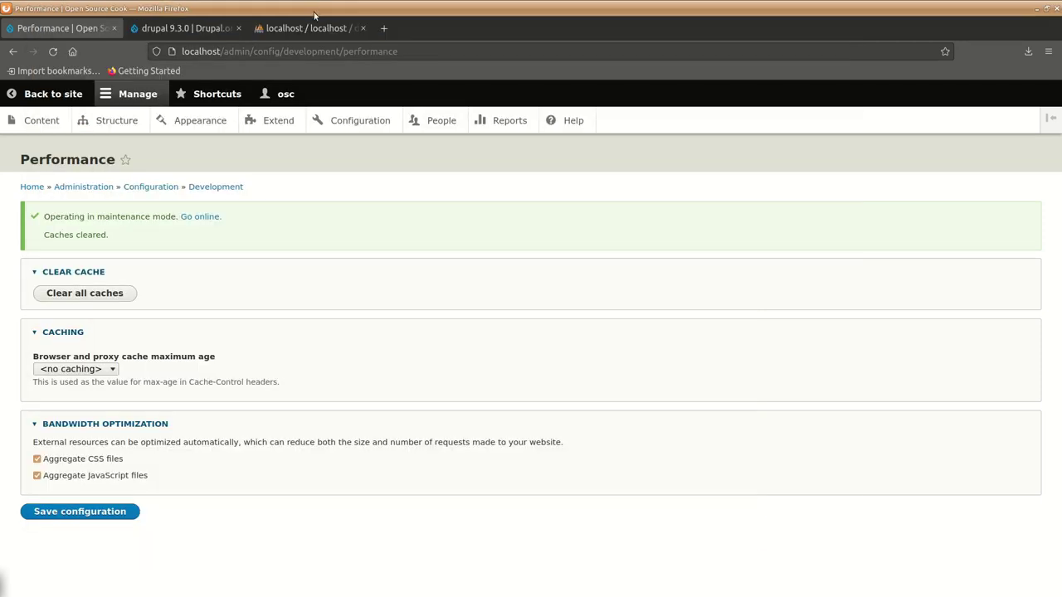
{"action": "left_click_drag", "start_coordinate": [224, 52], "coordinate": [451, 67]}
{"action": "key", "text": "BackSpace"}
{"action": "type", "text": "update"}
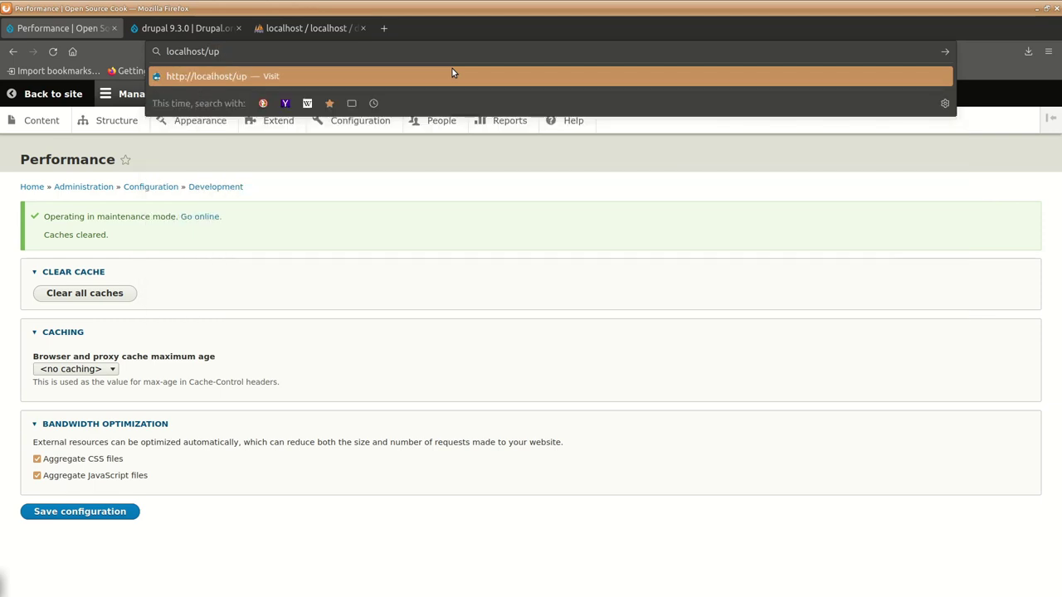
{"action": "type", "text": ".php"}
{"action": "key", "text": "Return"}
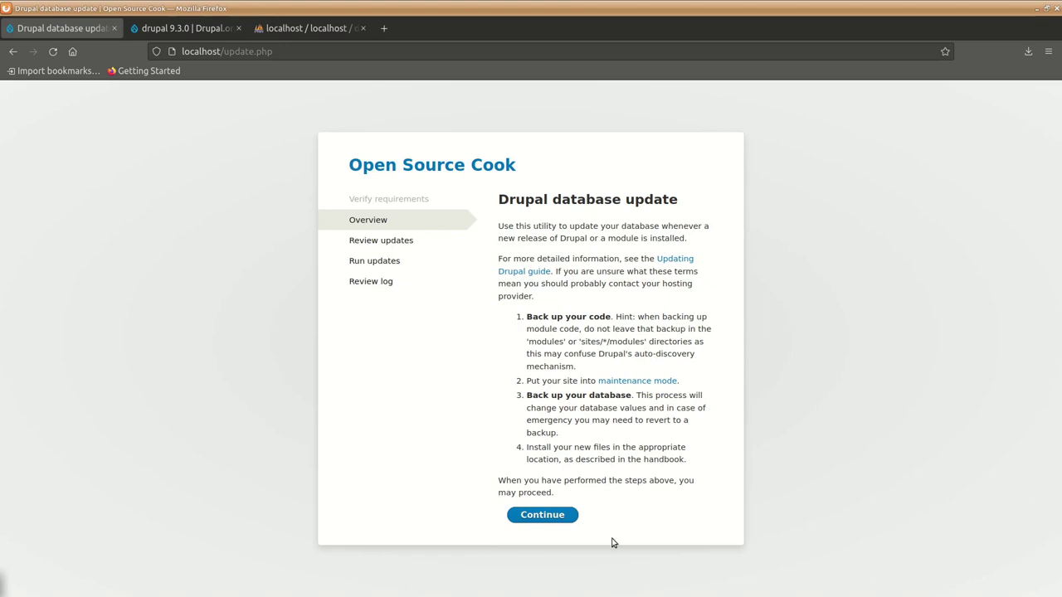
Review the 8 pending updates and 9.3.0 release notes, then apply the pending database updates.
{"action": "left_click", "coordinate": [561, 517]}
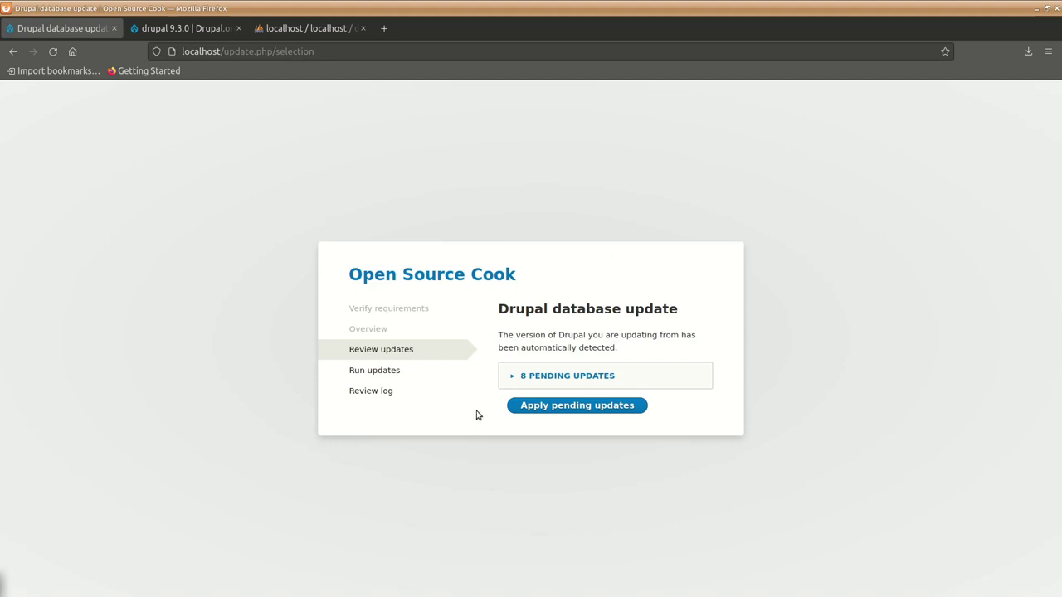
{"action": "left_click", "coordinate": [512, 378]}
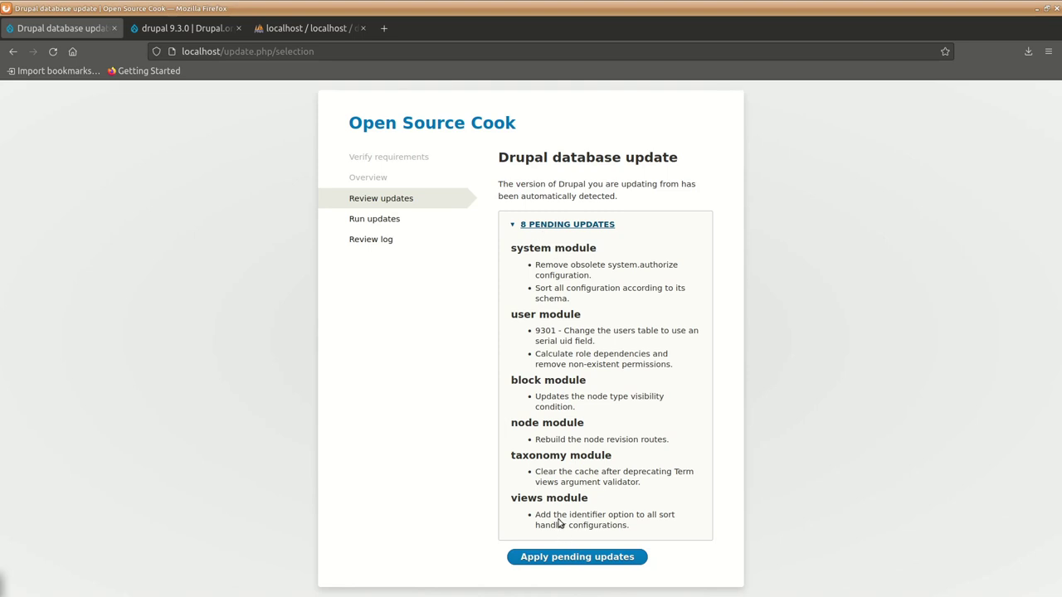
{"action": "left_click", "coordinate": [186, 28]}
{"action": "scroll", "coordinate": [384, 319], "scroll_direction": "down", "scroll_amount": 10}
{"action": "scroll", "coordinate": [383, 323], "scroll_direction": "down", "scroll_amount": 4}
{"action": "scroll", "coordinate": [380, 323], "scroll_direction": "up", "scroll_amount": 15}
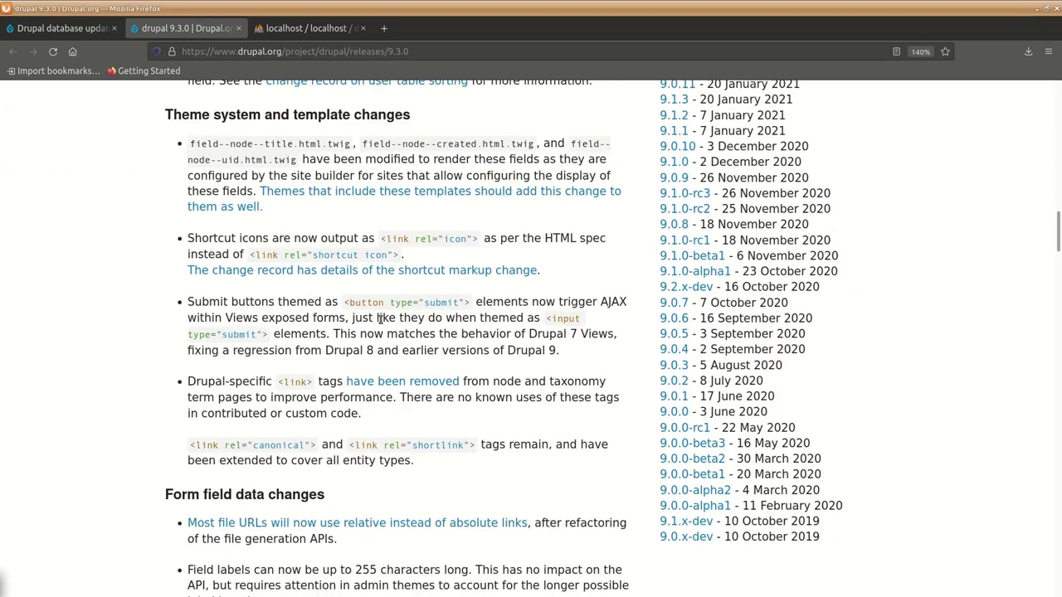
{"action": "left_click", "coordinate": [59, 30]}
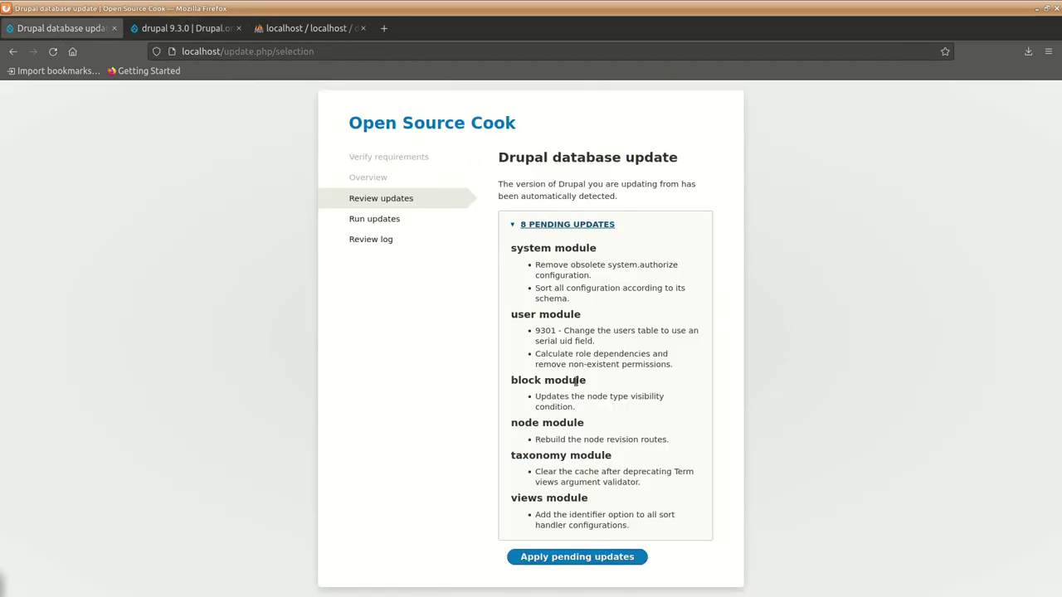
{"action": "left_click", "coordinate": [567, 561]}
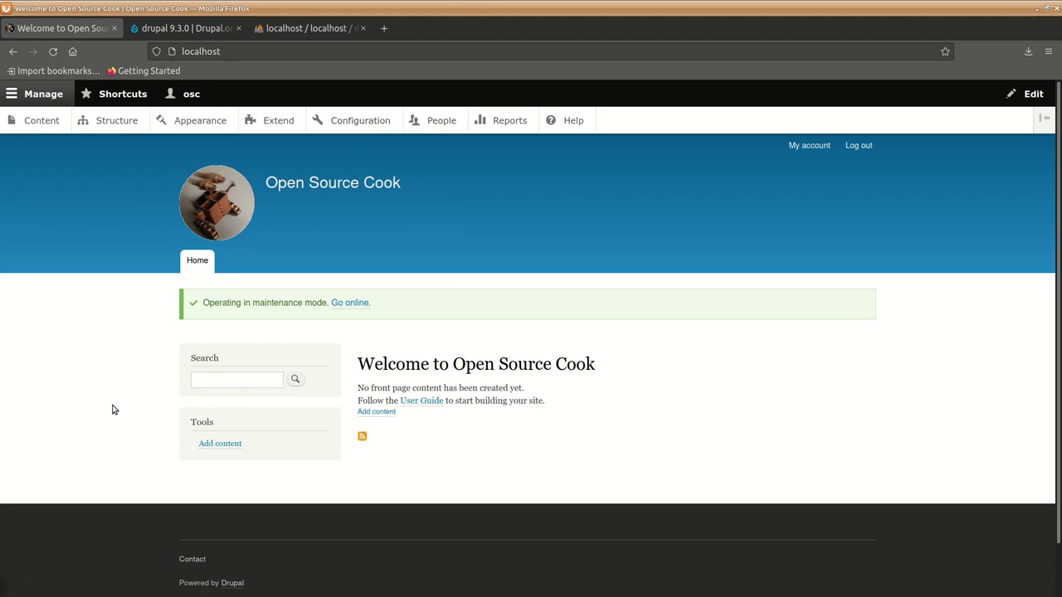
Untick 'Put site into maintenance mode', save the configuration, and view the Configuration overview.
{"action": "left_click", "coordinate": [349, 304]}
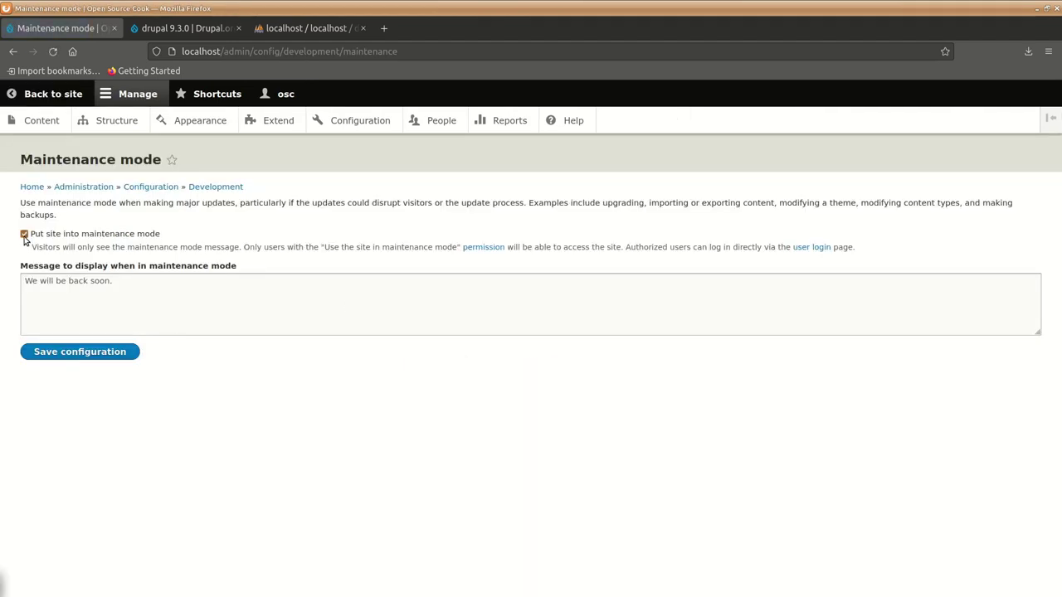
{"action": "left_click", "coordinate": [24, 235]}
{"action": "left_click", "coordinate": [54, 354]}
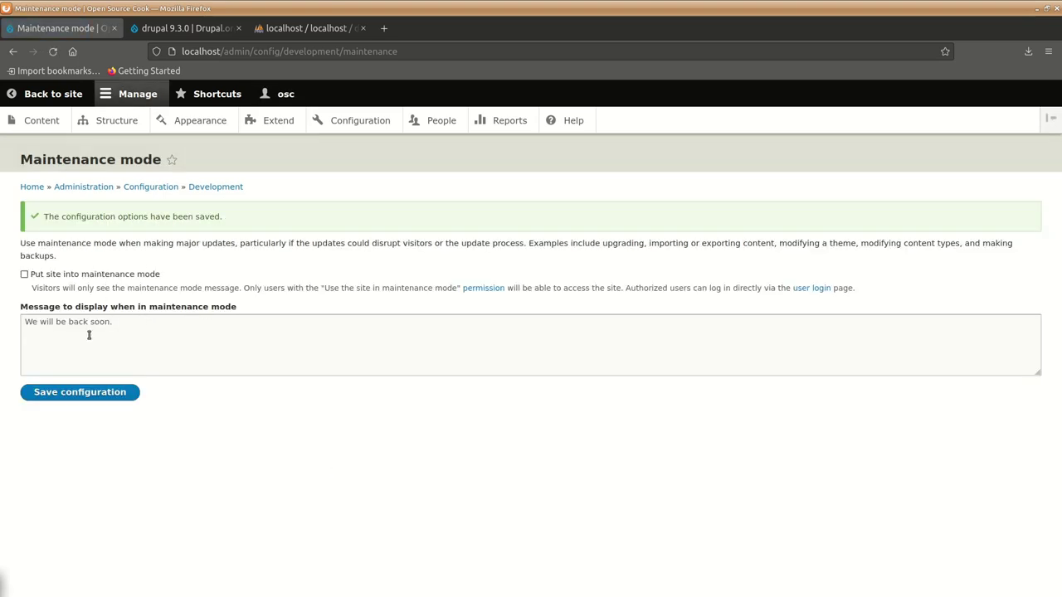
{"action": "left_click", "coordinate": [346, 122]}
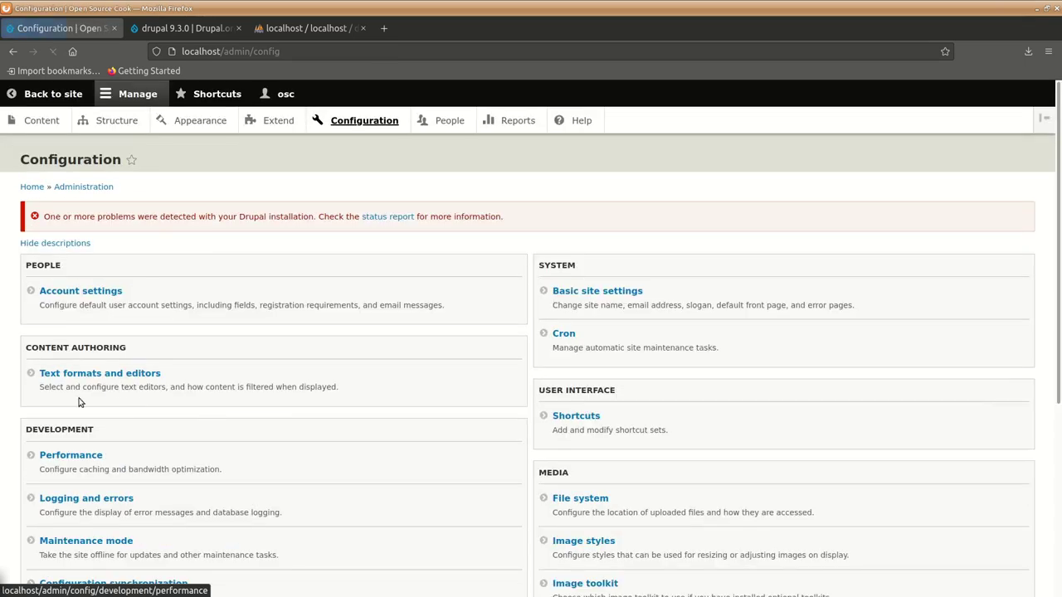
Clear all caches on the Performance page and return to the site's front page.
{"action": "scroll", "coordinate": [126, 364], "scroll_direction": "down", "scroll_amount": 5}
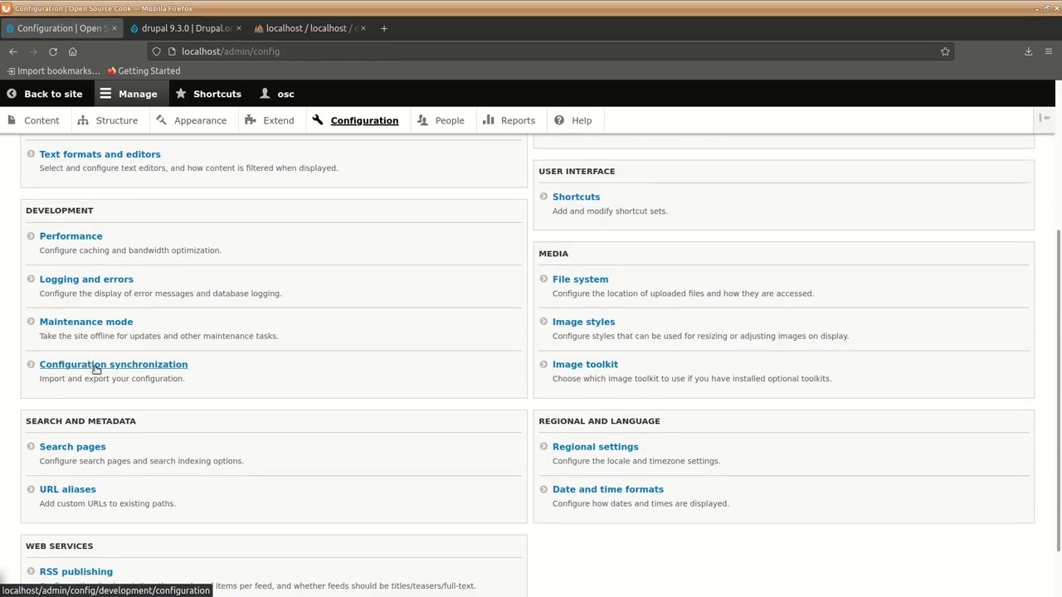
{"action": "left_click", "coordinate": [66, 238]}
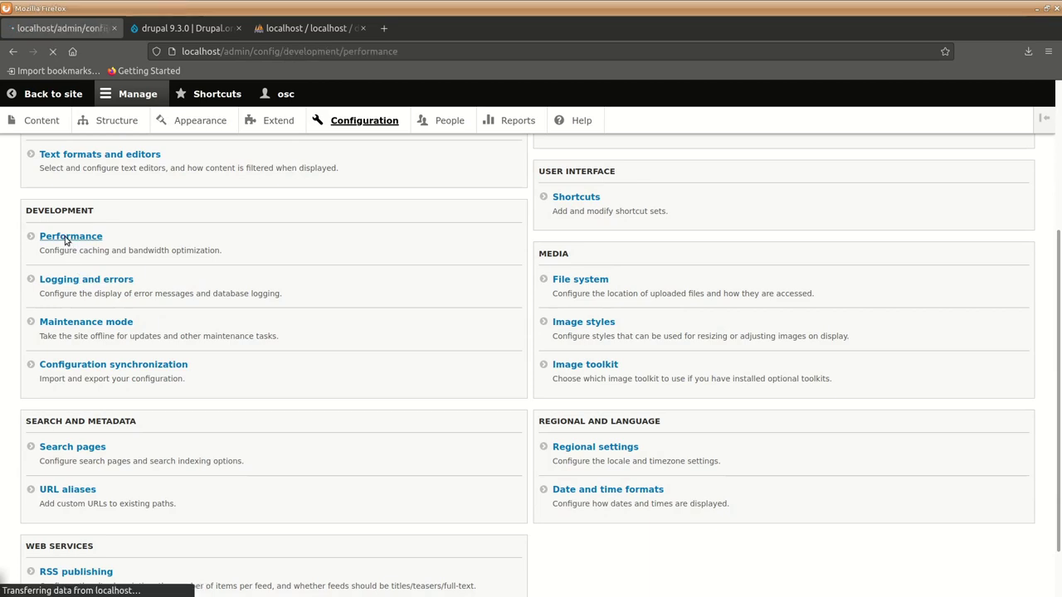
{"action": "left_click", "coordinate": [110, 240]}
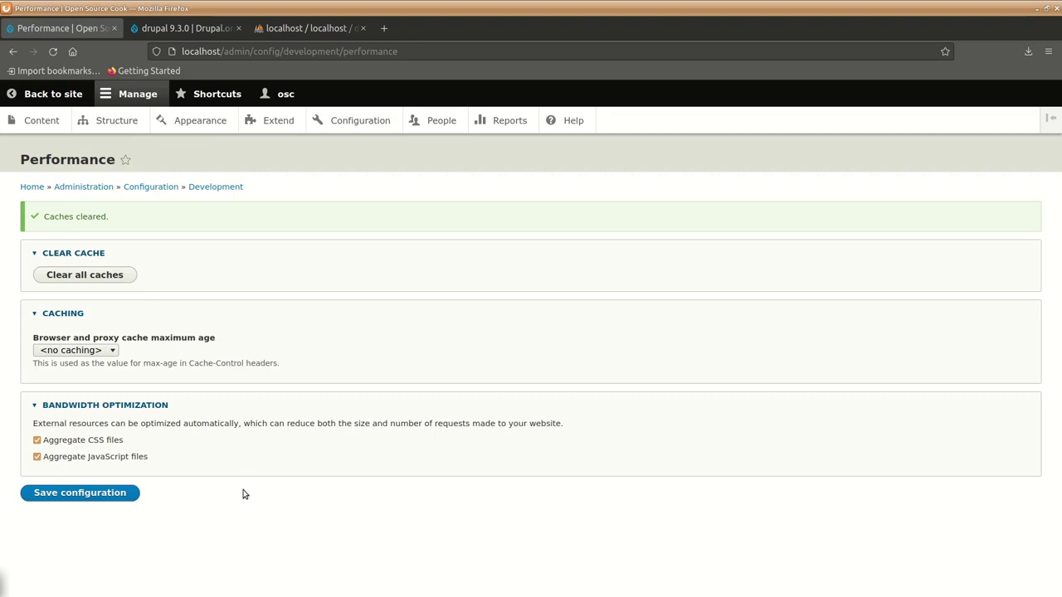
{"action": "left_click", "coordinate": [52, 97]}
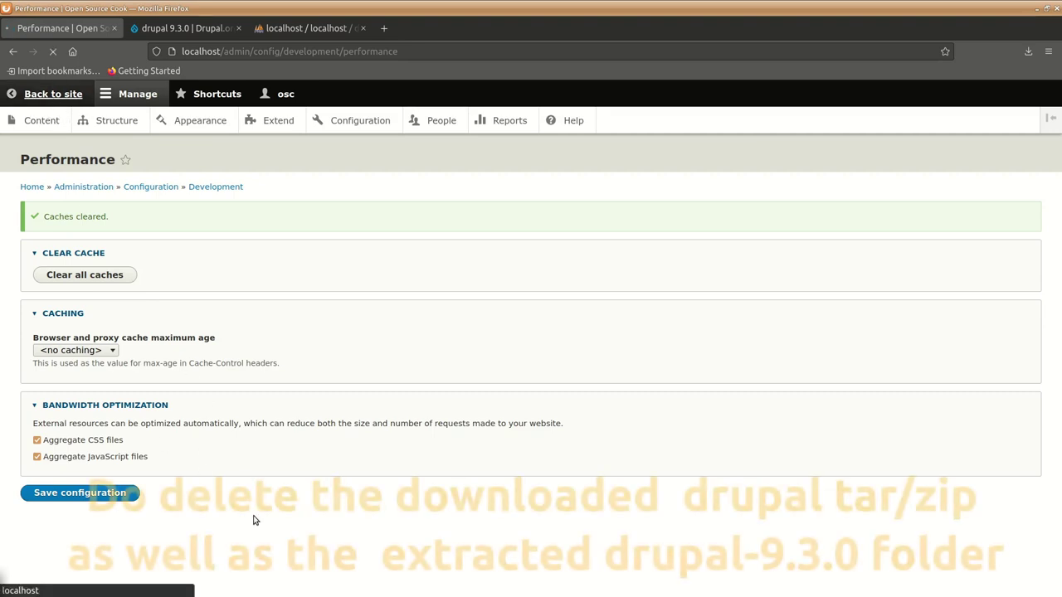